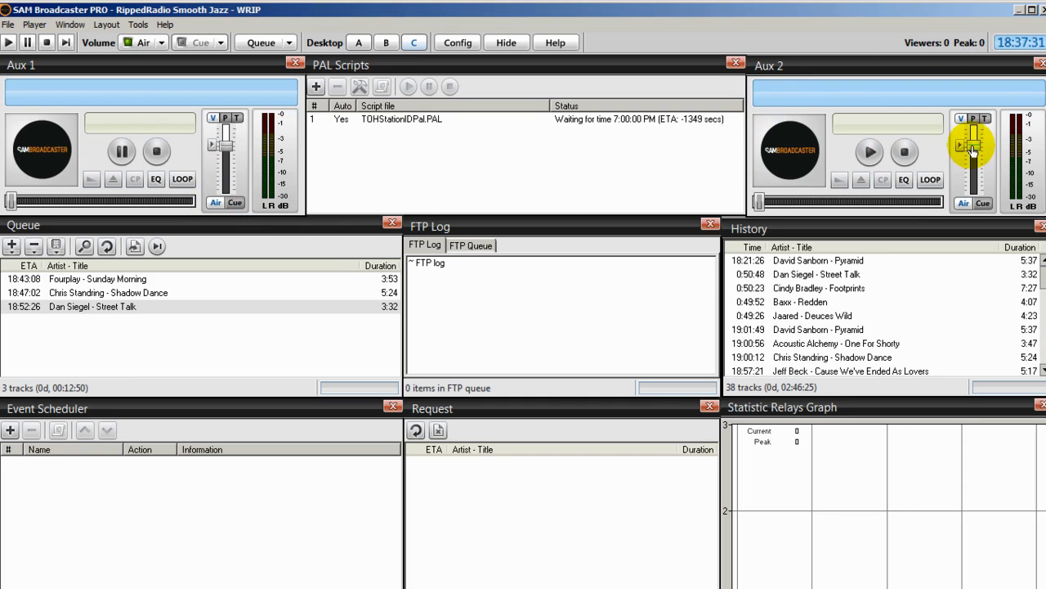
Raise the volume faders of the Aux 2 and Aux 1 players to maximum.
{"action": "left_click_drag", "start_coordinate": [973, 151], "coordinate": [972, 122]}
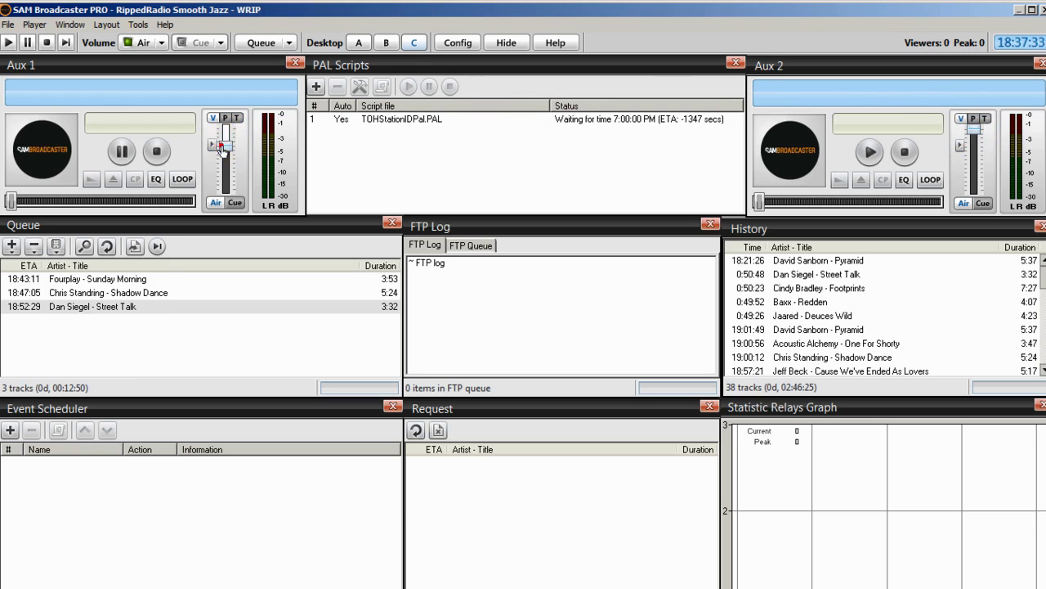
{"action": "left_click_drag", "start_coordinate": [227, 143], "coordinate": [226, 122]}
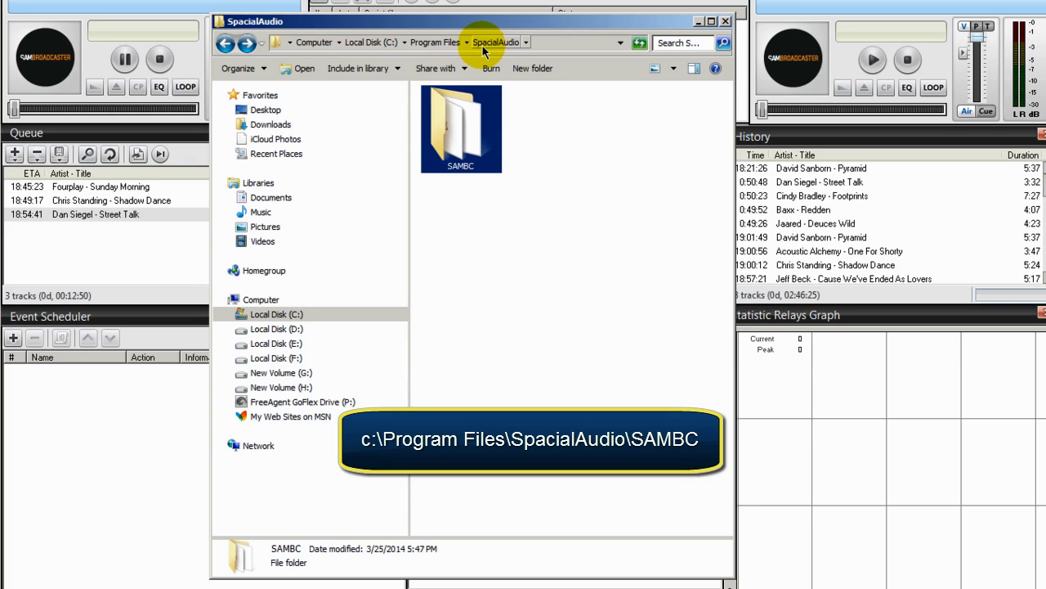
Open the PAL folder inside C:\Program Files\SpacialAudio\SAMBC in Windows Explorer and locate the Voiceover Aux1.PAL script file.
{"action": "double_click", "coordinate": [452, 129]}
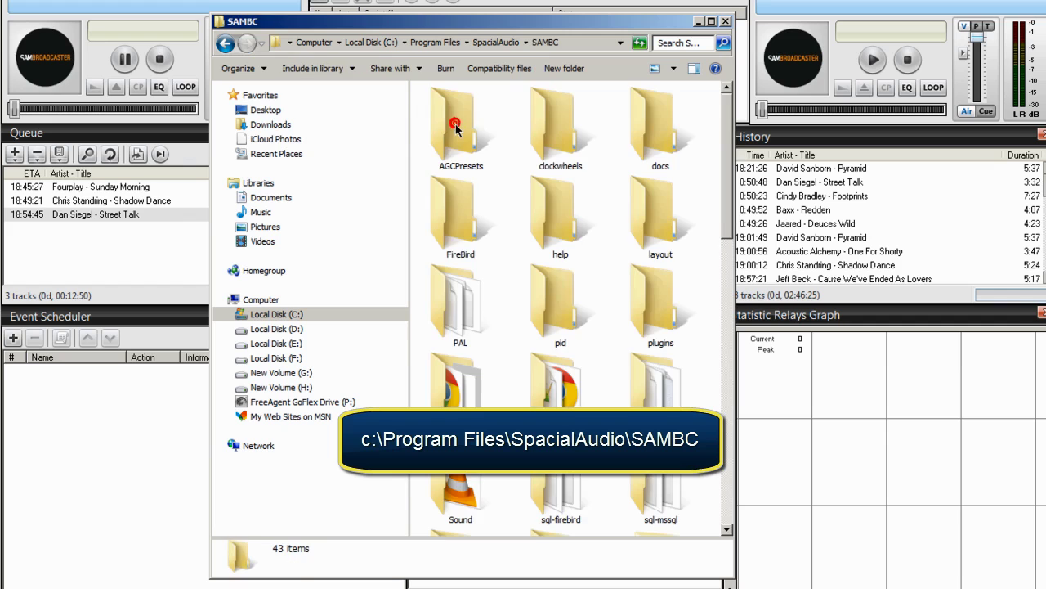
{"action": "double_click", "coordinate": [463, 306]}
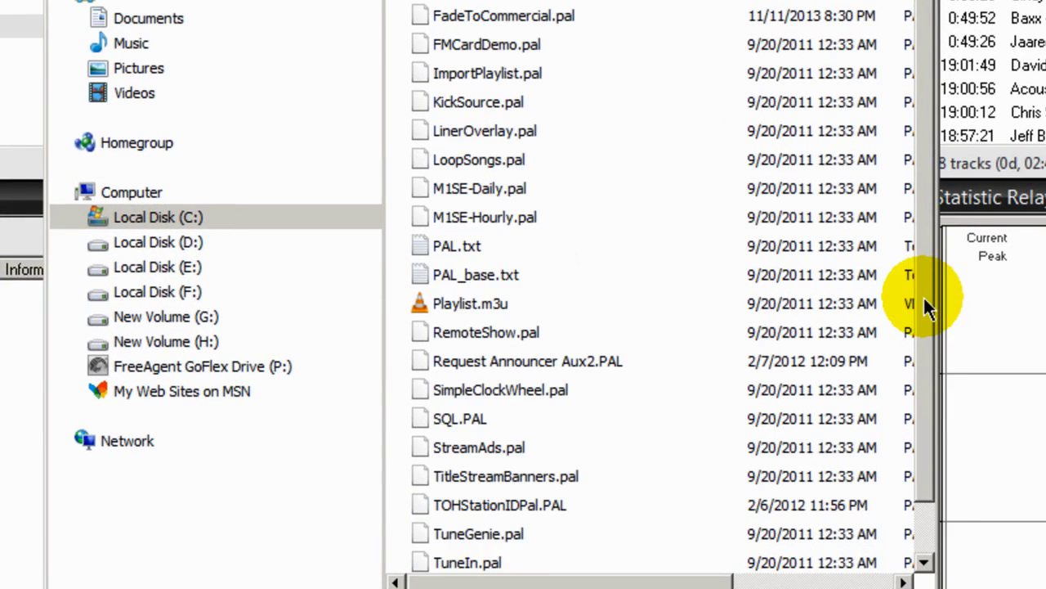
{"action": "left_click_drag", "start_coordinate": [923, 295], "coordinate": [920, 403]}
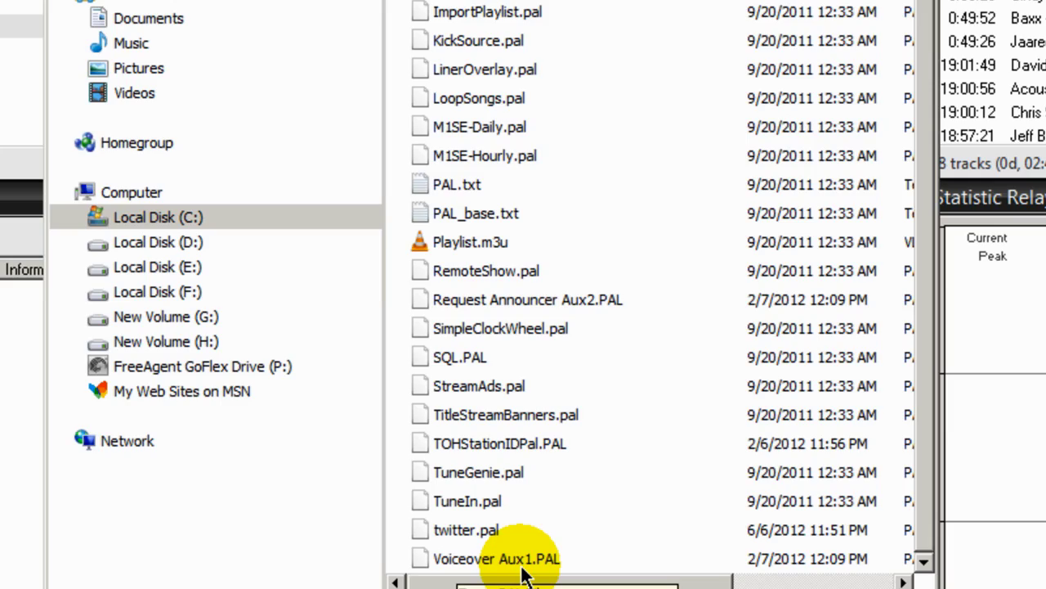
{"action": "double_click", "coordinate": [462, 558]}
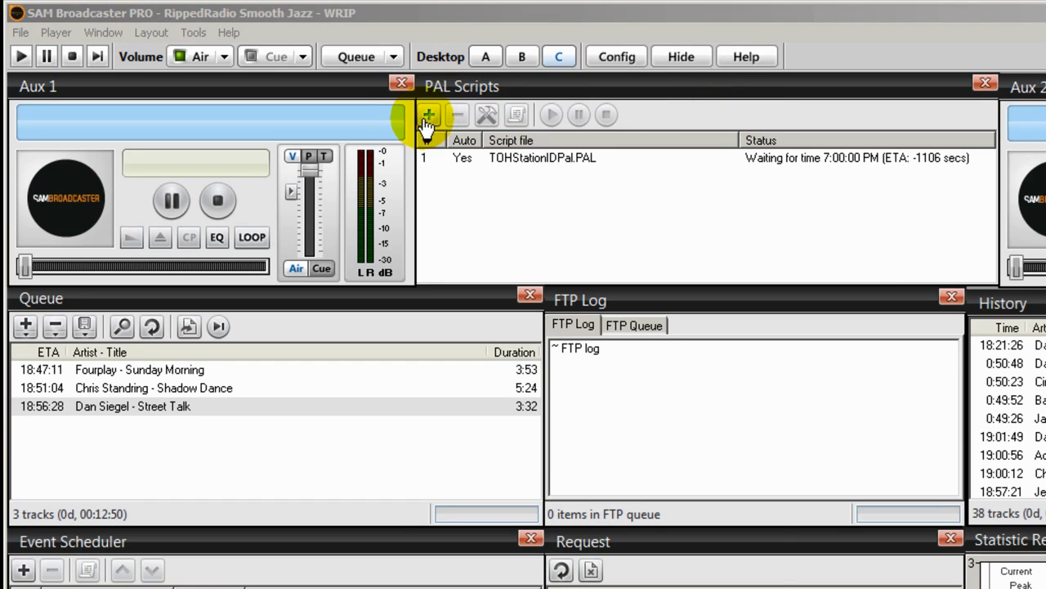
In SAM Broadcaster, add the Voiceover Aux1.PAL script to the PAL Scripts list, set to start automatically.
{"action": "left_click", "coordinate": [428, 117]}
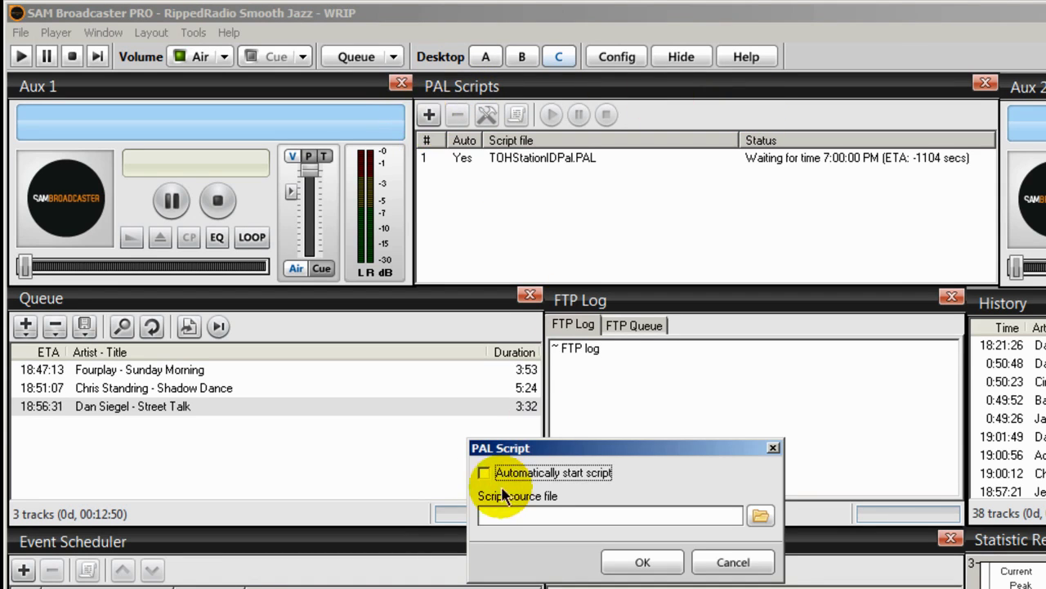
{"action": "left_click", "coordinate": [546, 474]}
{"action": "left_click", "coordinate": [760, 515]}
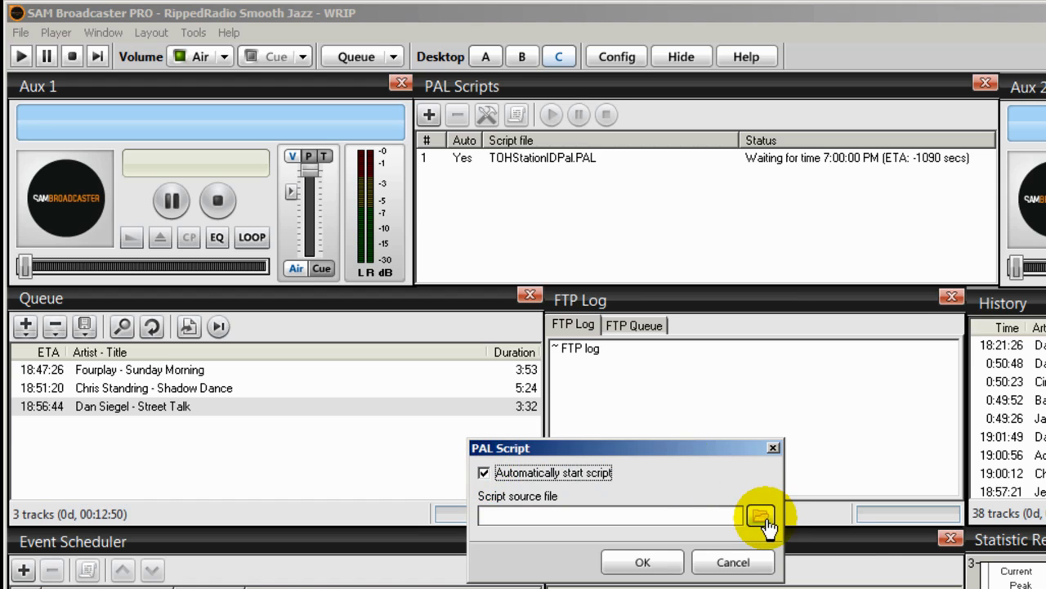
{"action": "left_click", "coordinate": [761, 515]}
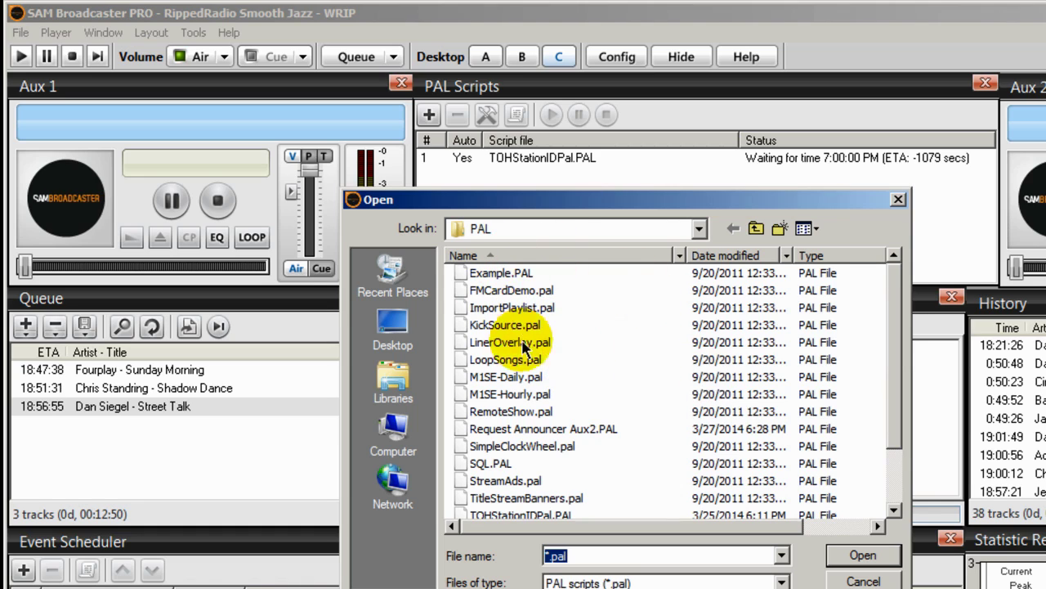
{"action": "left_click_drag", "start_coordinate": [892, 323], "coordinate": [897, 397]}
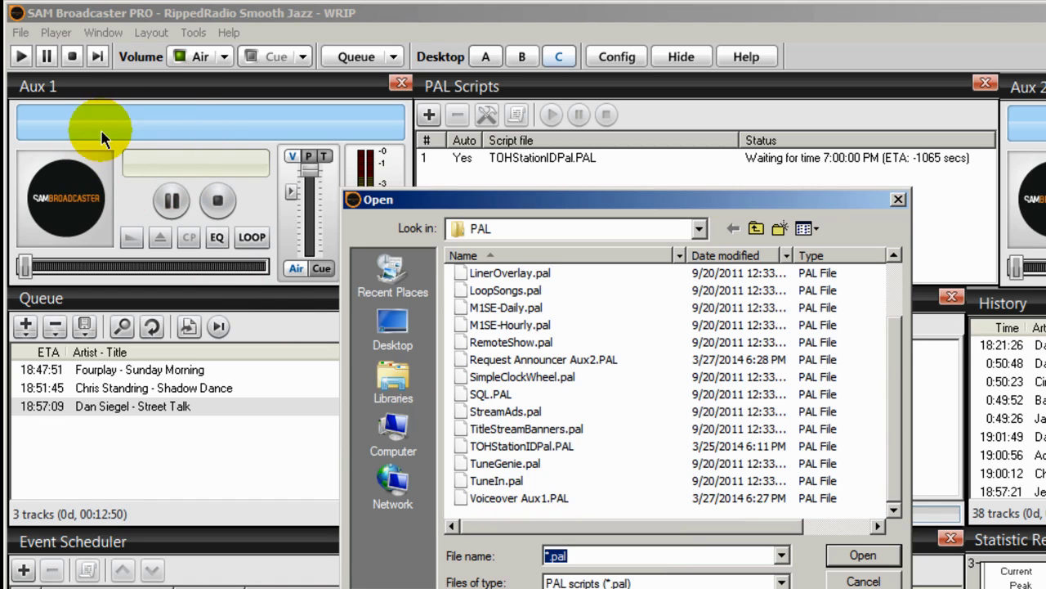
{"action": "left_click", "coordinate": [472, 498]}
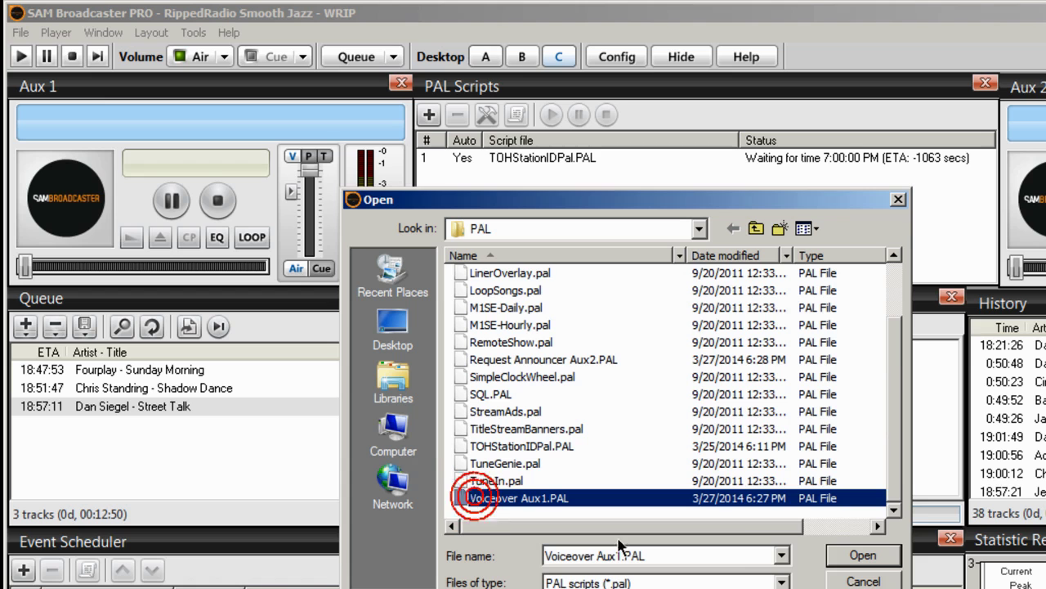
{"action": "left_click", "coordinate": [864, 556]}
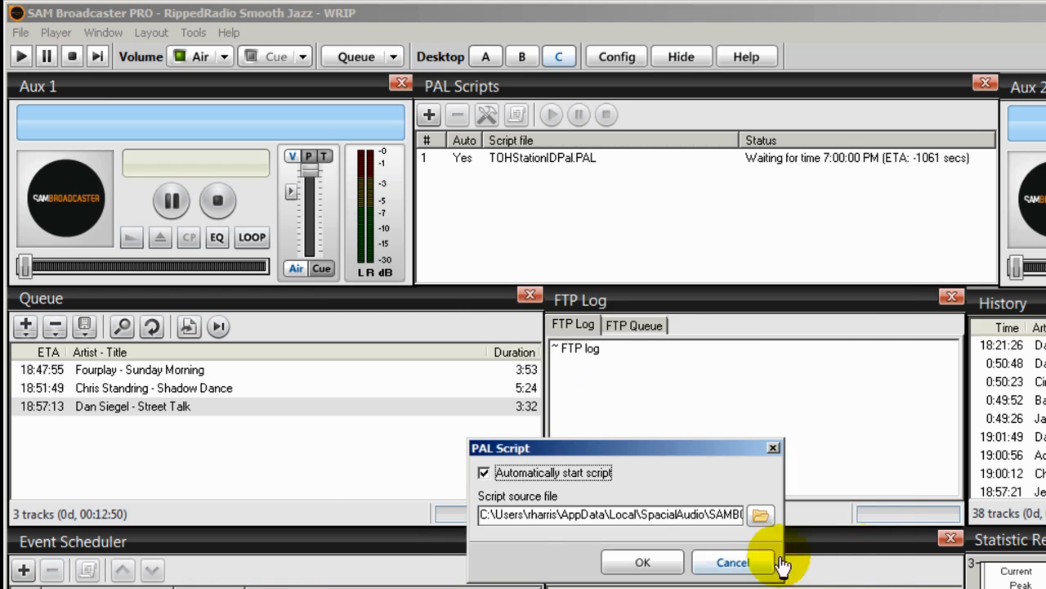
{"action": "left_click", "coordinate": [642, 561]}
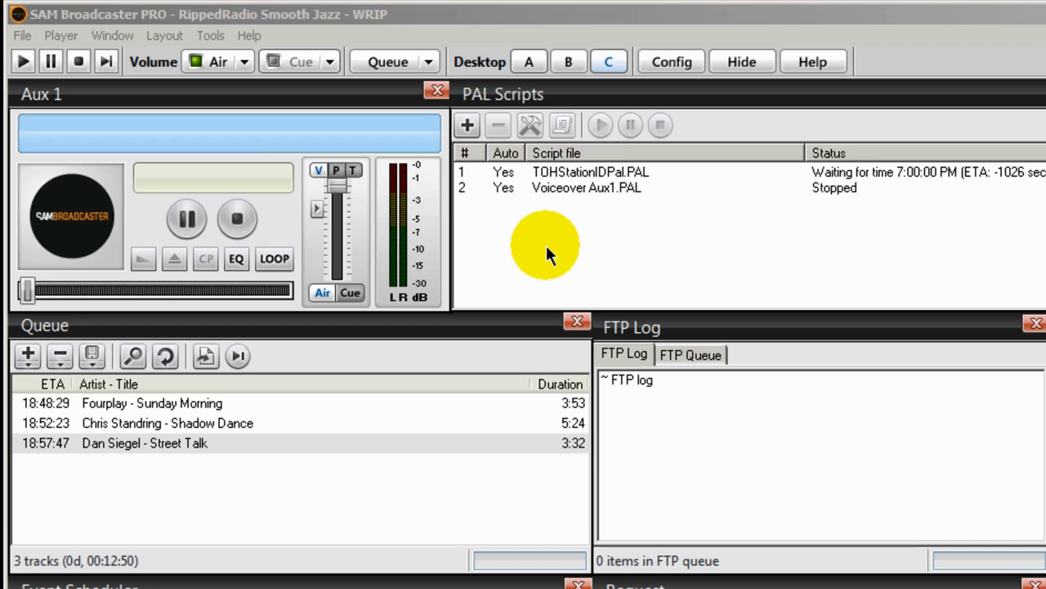
Add the Request Announcer Aux2.PAL script to the PAL Scripts list, set to start automatically.
{"action": "left_click", "coordinate": [468, 125]}
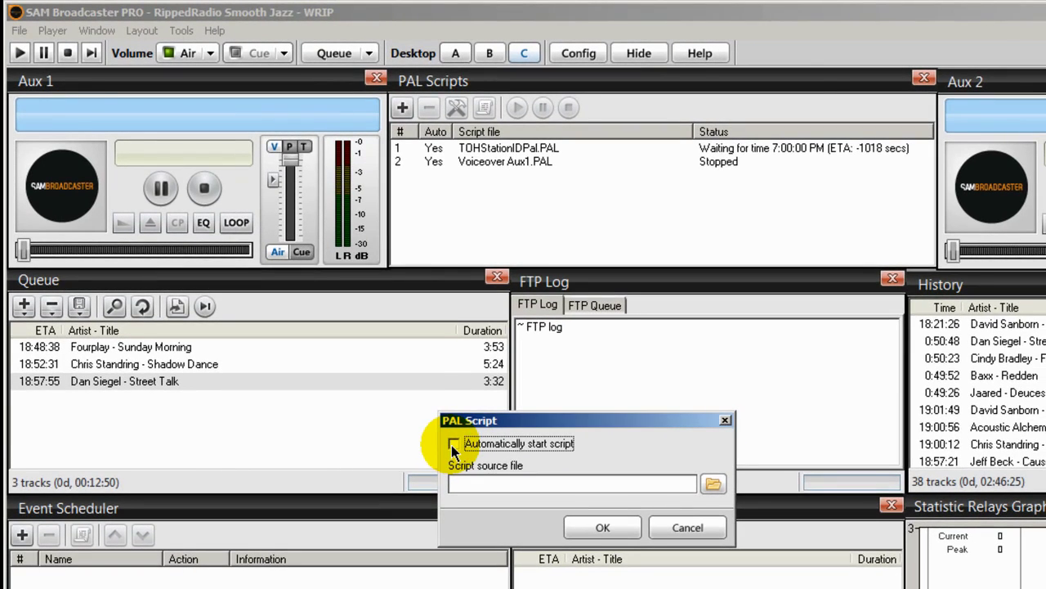
{"action": "left_click", "coordinate": [453, 444]}
{"action": "left_click", "coordinate": [714, 485]}
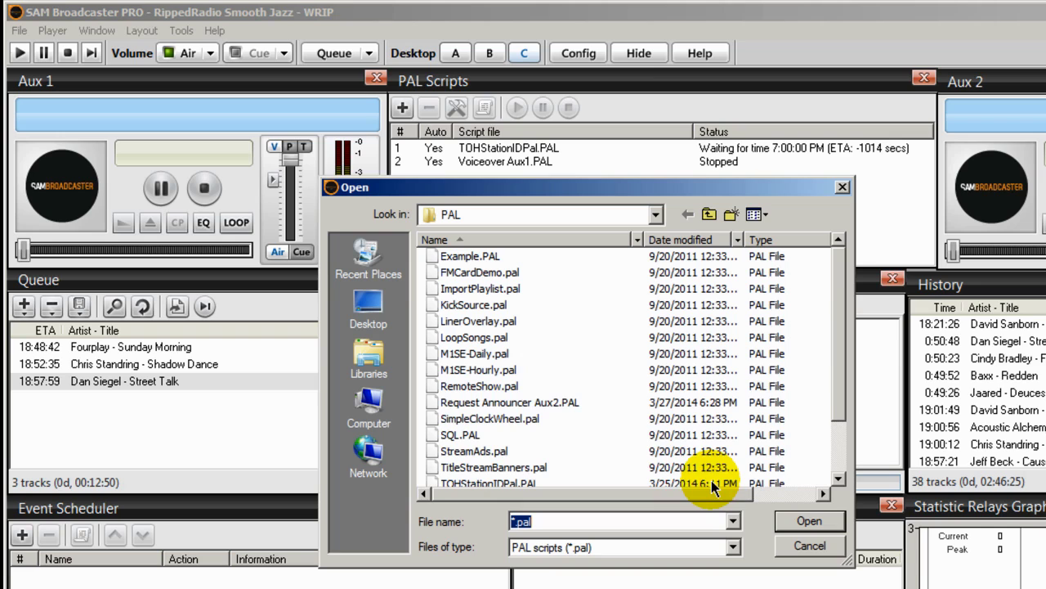
{"action": "left_click", "coordinate": [546, 403]}
{"action": "left_click", "coordinate": [808, 523]}
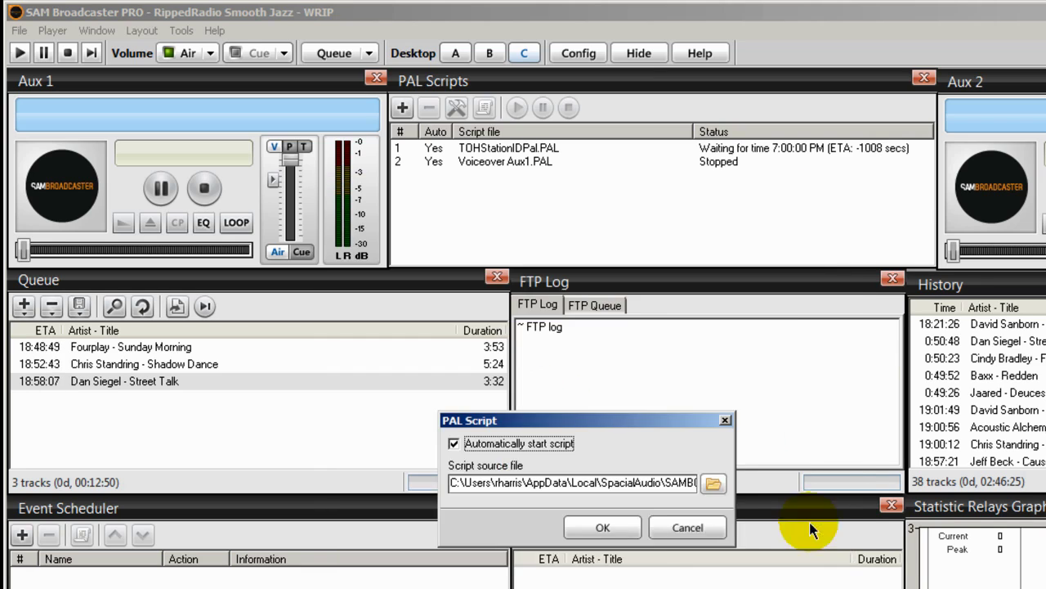
{"action": "left_click", "coordinate": [602, 527]}
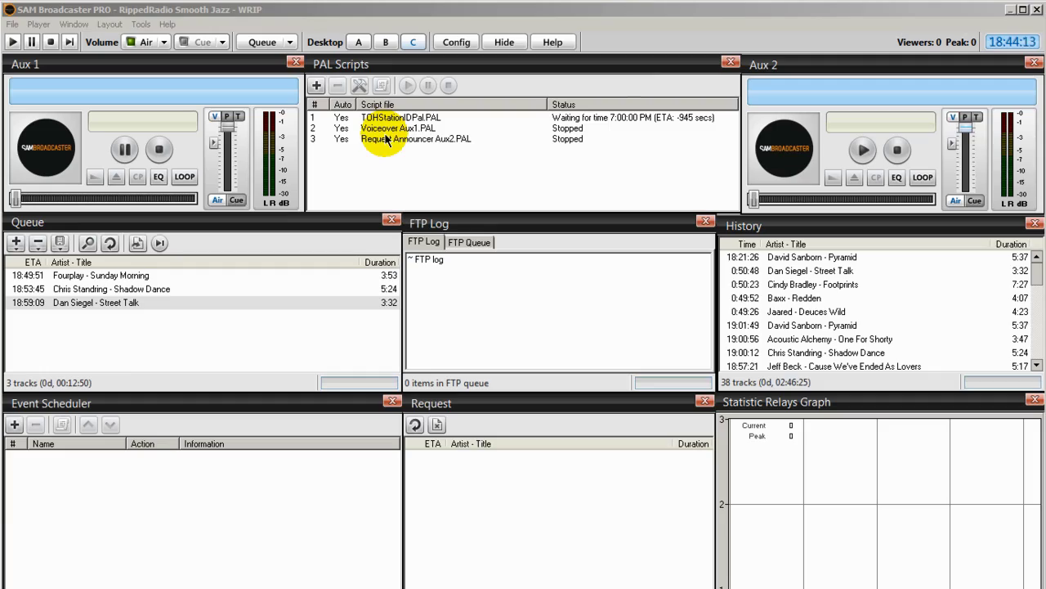
Expand the Content and Station IDs categories in the Desktop A playlist, check the PAL scripts on Desktop C and return to Desktop A.
{"action": "left_click", "coordinate": [360, 43]}
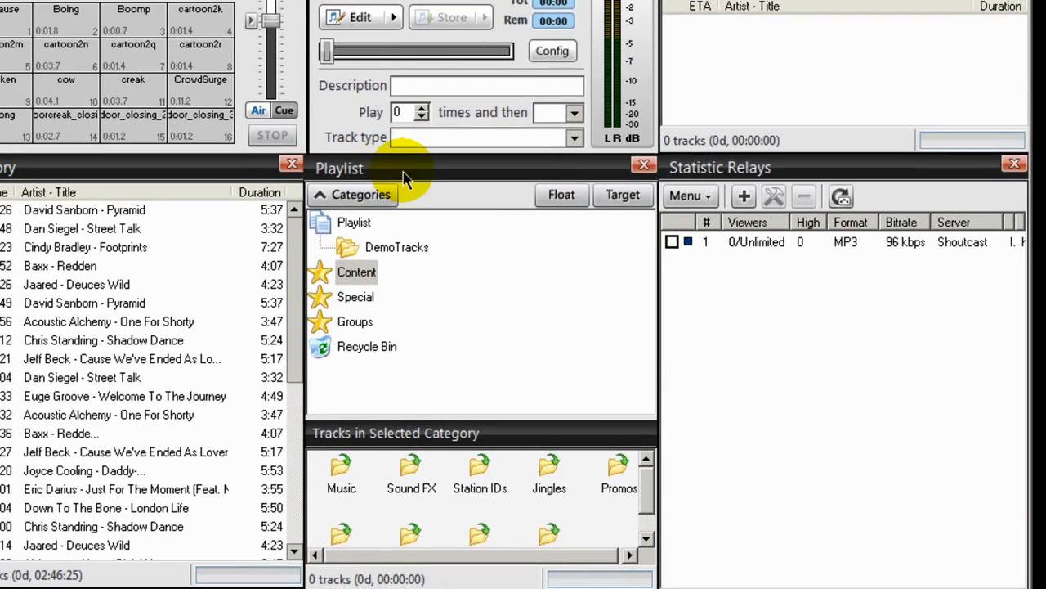
{"action": "double_click", "coordinate": [318, 278]}
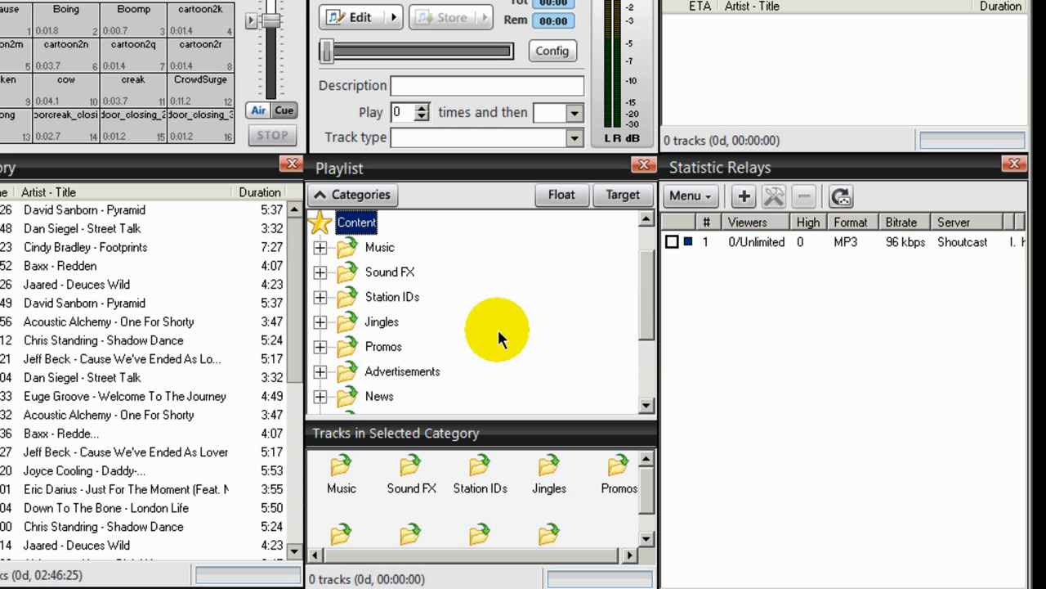
{"action": "left_click", "coordinate": [320, 297]}
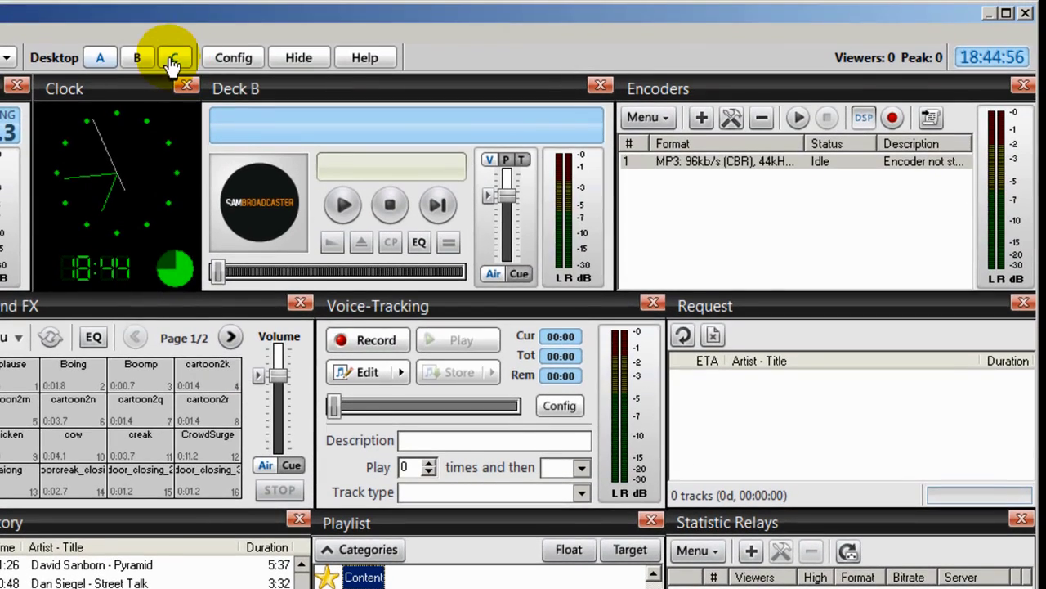
{"action": "left_click", "coordinate": [175, 9]}
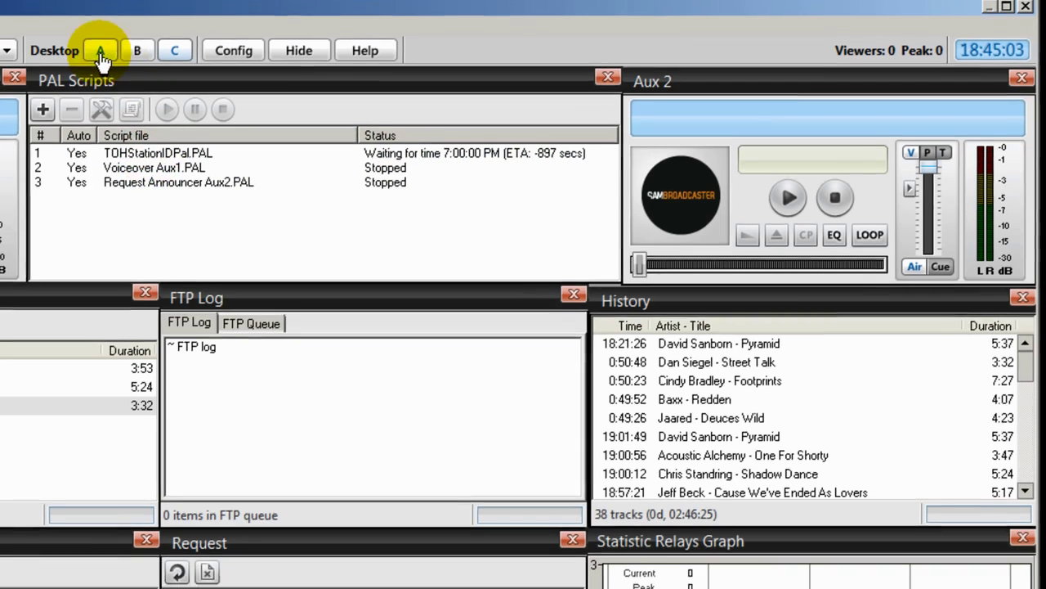
{"action": "left_click", "coordinate": [100, 57]}
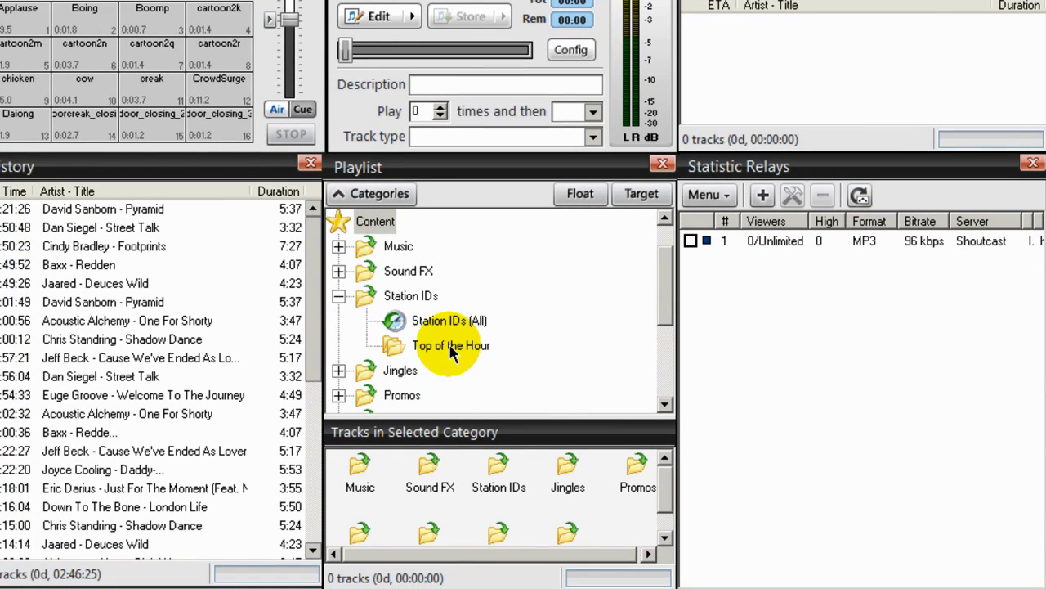
Create a new playlist folder named "Voice Overs" under Station IDs.
{"action": "left_click", "coordinate": [364, 301]}
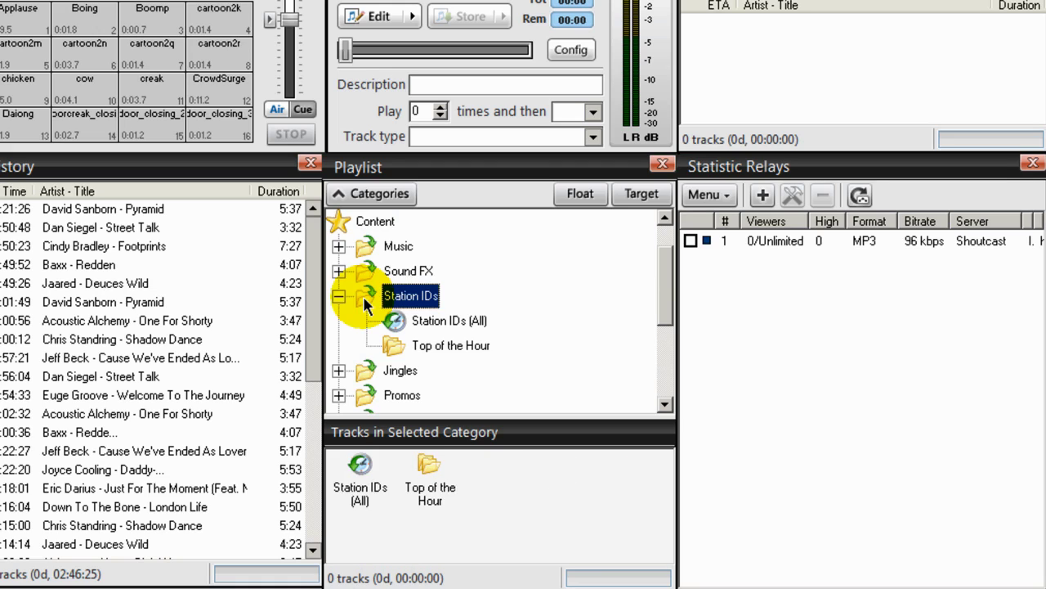
{"action": "right_click", "coordinate": [364, 301]}
{"action": "left_click", "coordinate": [385, 306]}
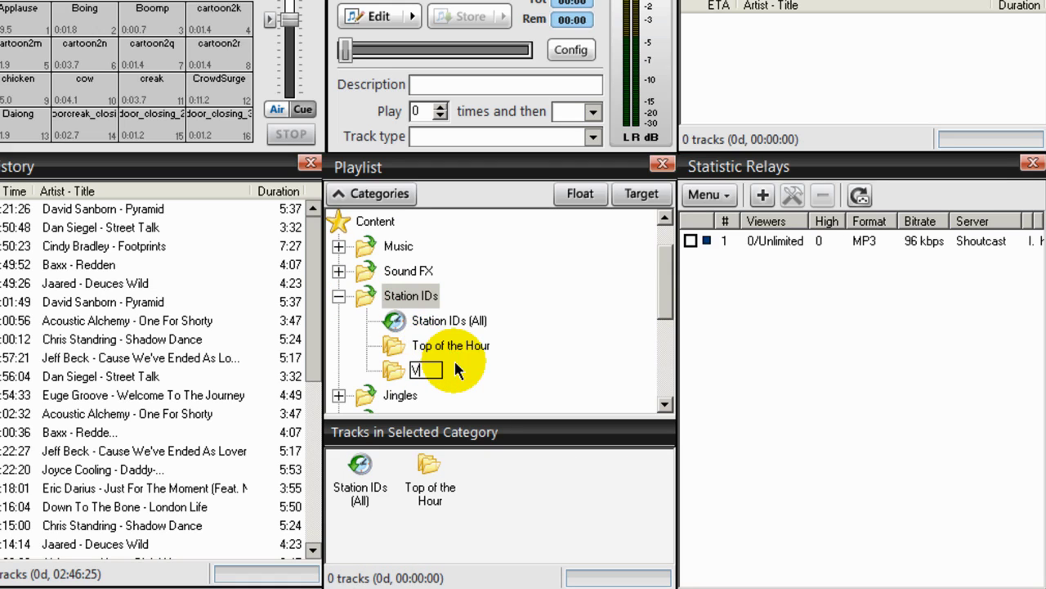
{"action": "type", "text": "Voice Overs"}
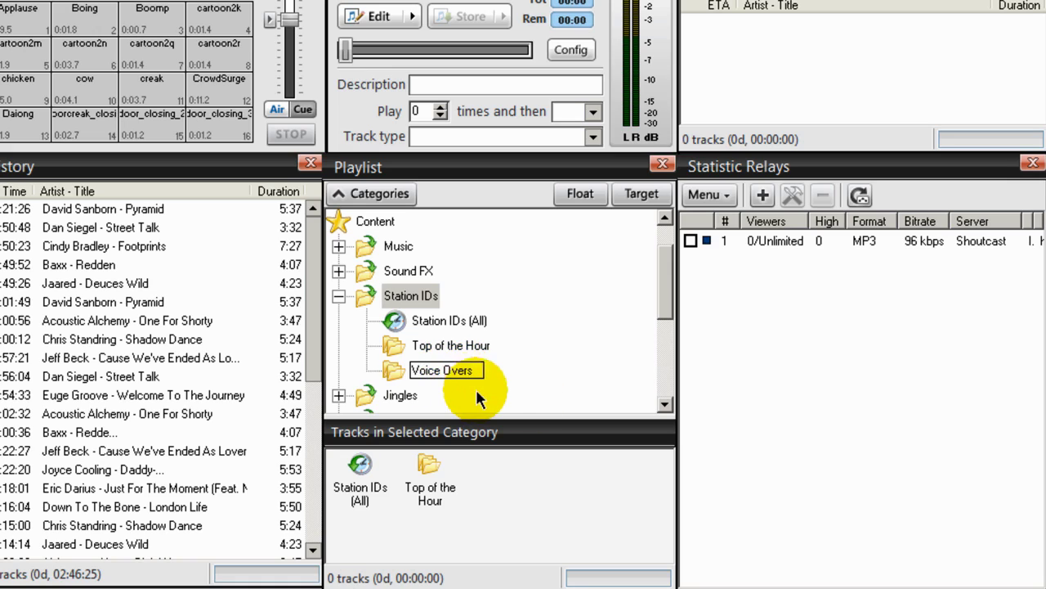
{"action": "key", "text": "Return"}
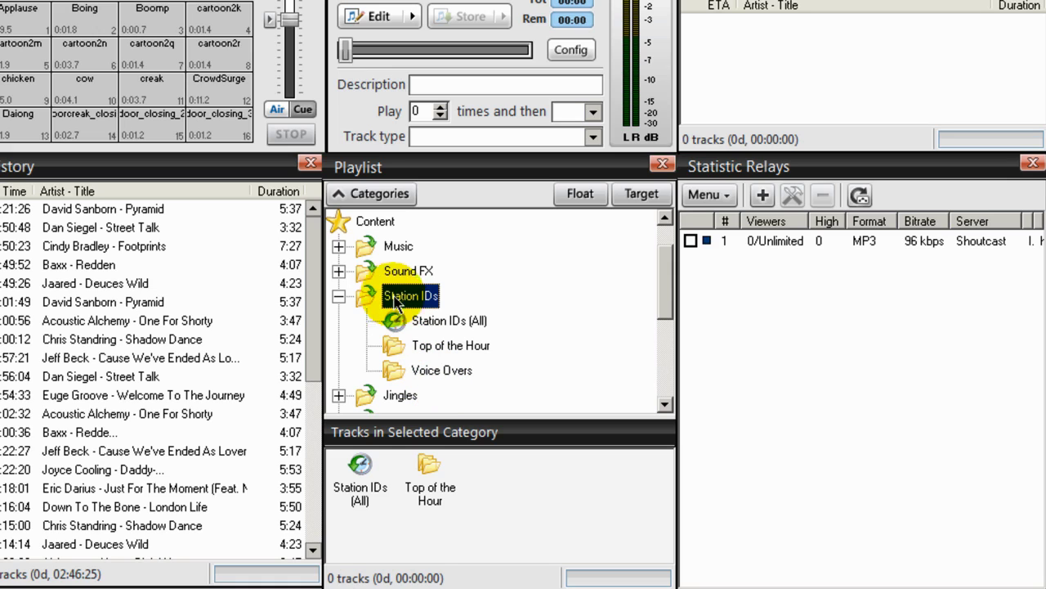
Create a second new playlist folder named "Request Voice Overs" under Station IDs.
{"action": "right_click", "coordinate": [363, 299]}
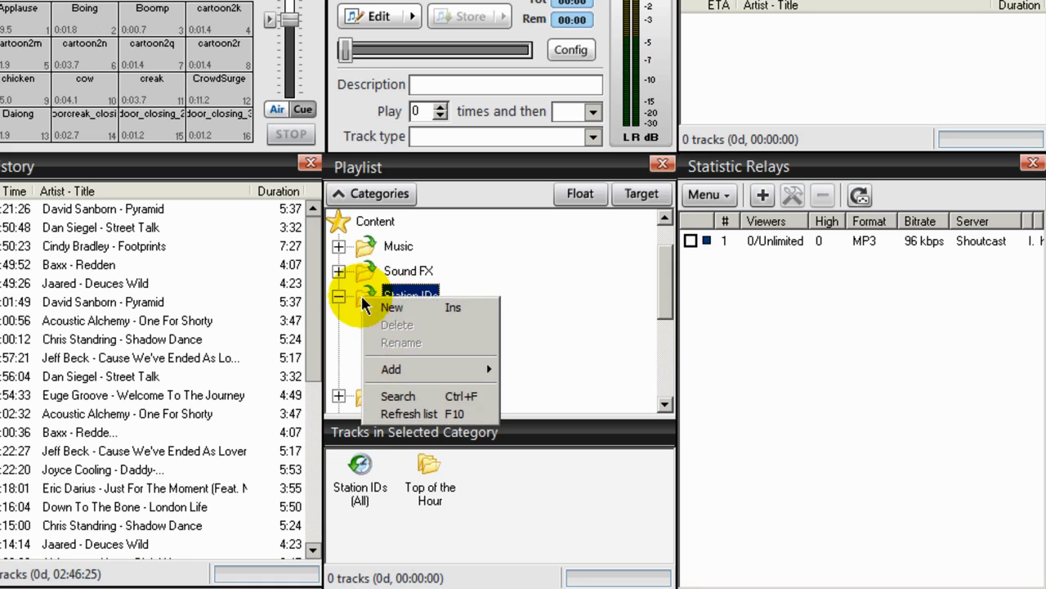
{"action": "left_click", "coordinate": [381, 304]}
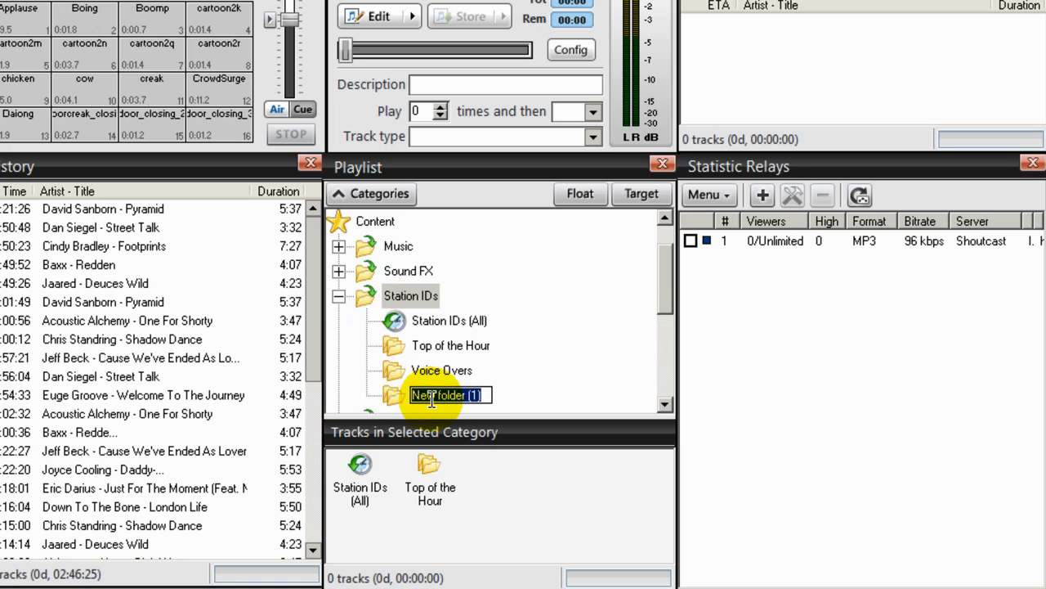
{"action": "type", "text": "Rec"}
{"action": "type", "text": "uest Voic"}
{"action": "type", "text": "e Overs"}
{"action": "key", "text": "Return"}
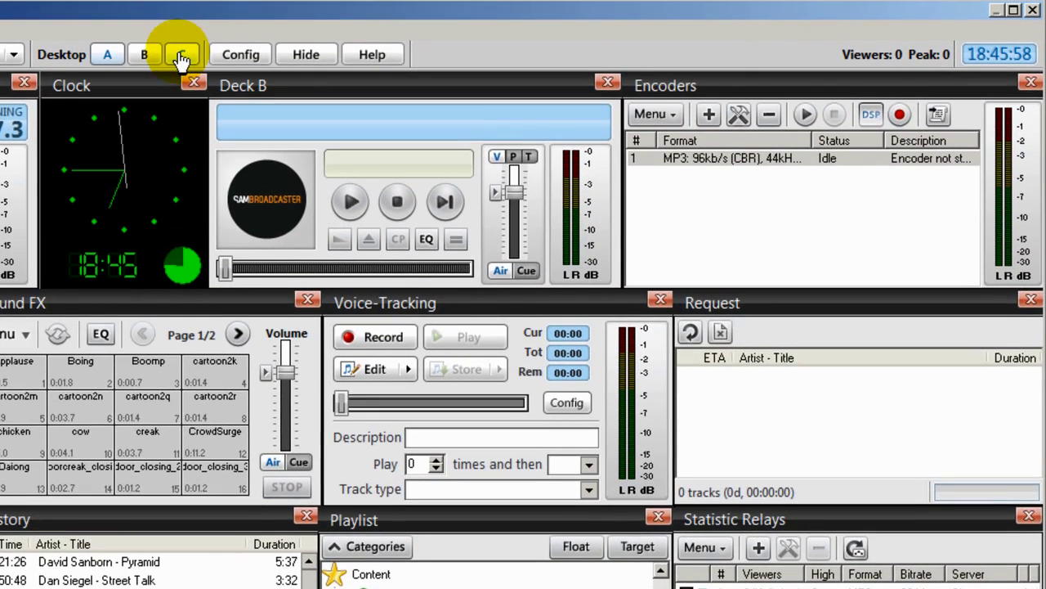
Switch to Desktop C and open the Voiceover Aux1.PAL script in the PAL Scripting IDE.
{"action": "left_click", "coordinate": [182, 56]}
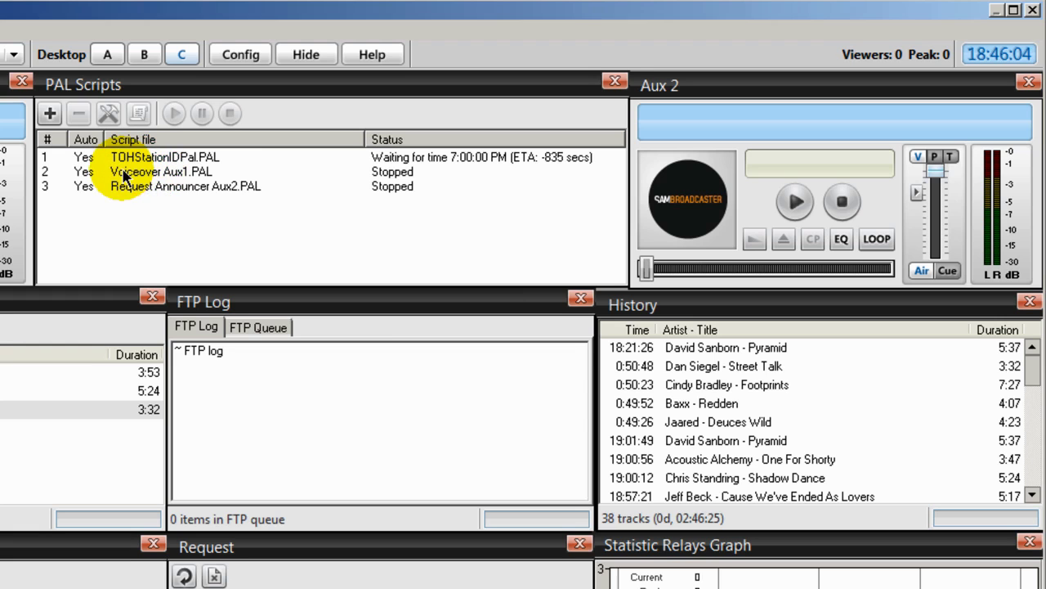
{"action": "left_click", "coordinate": [159, 175]}
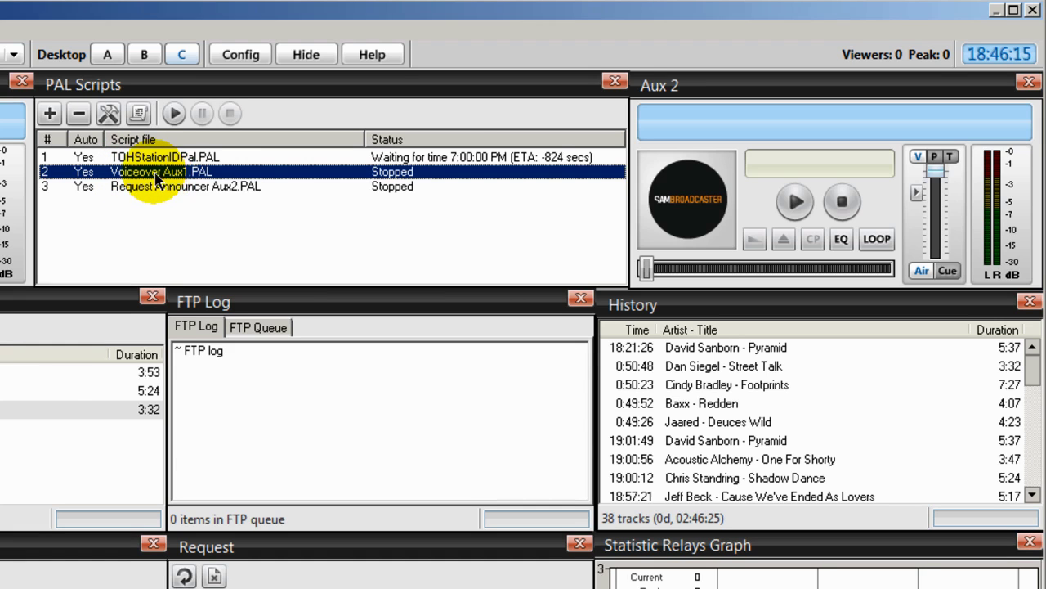
{"action": "double_click", "coordinate": [156, 173]}
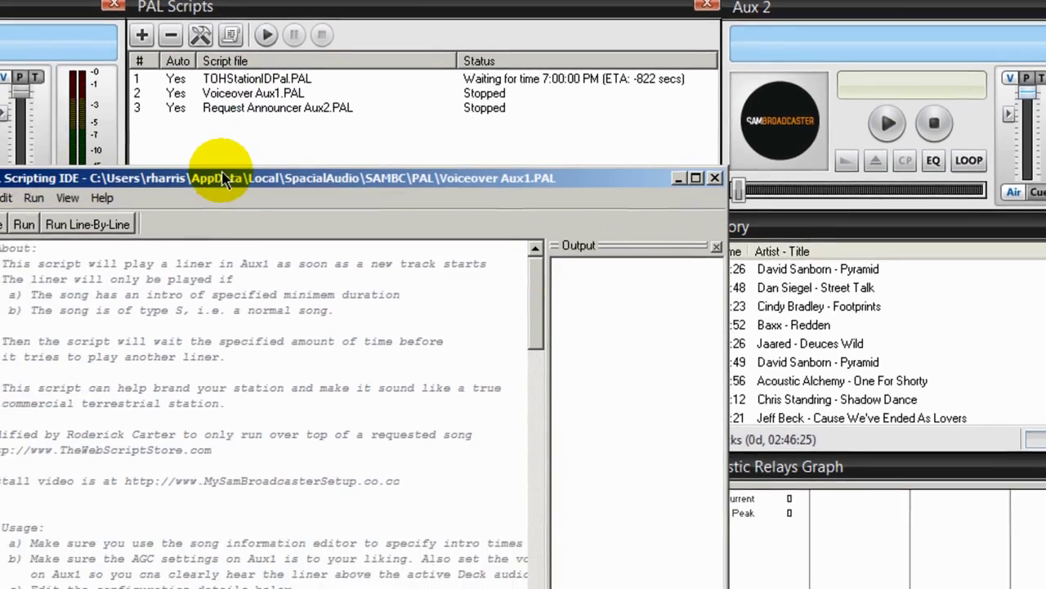
{"action": "left_click_drag", "start_coordinate": [133, 256], "coordinate": [85, 197]}
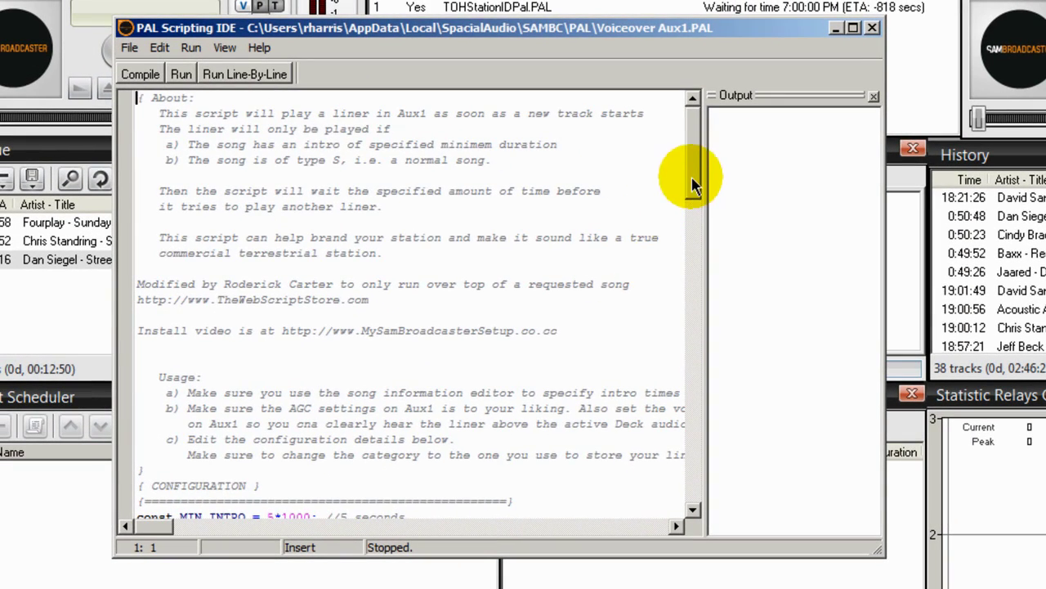
In the script's CONFIGURATION section, remove the space in the LINERS_CATEGORY value so it reads 'VoiceOvers'.
{"action": "left_click_drag", "start_coordinate": [692, 185], "coordinate": [695, 227]}
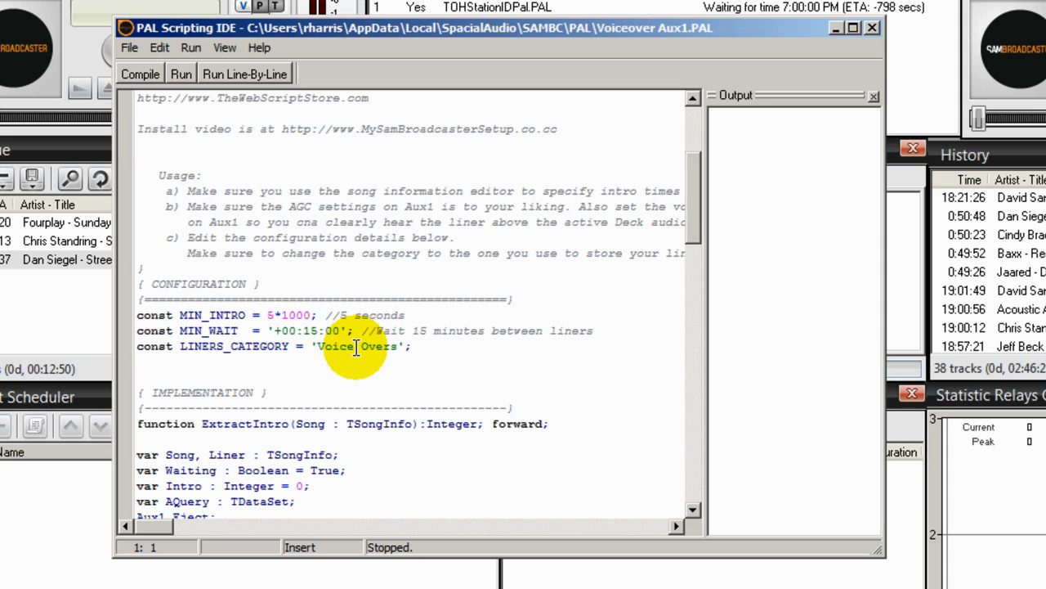
{"action": "left_click", "coordinate": [362, 346]}
{"action": "key", "text": "BackSpace"}
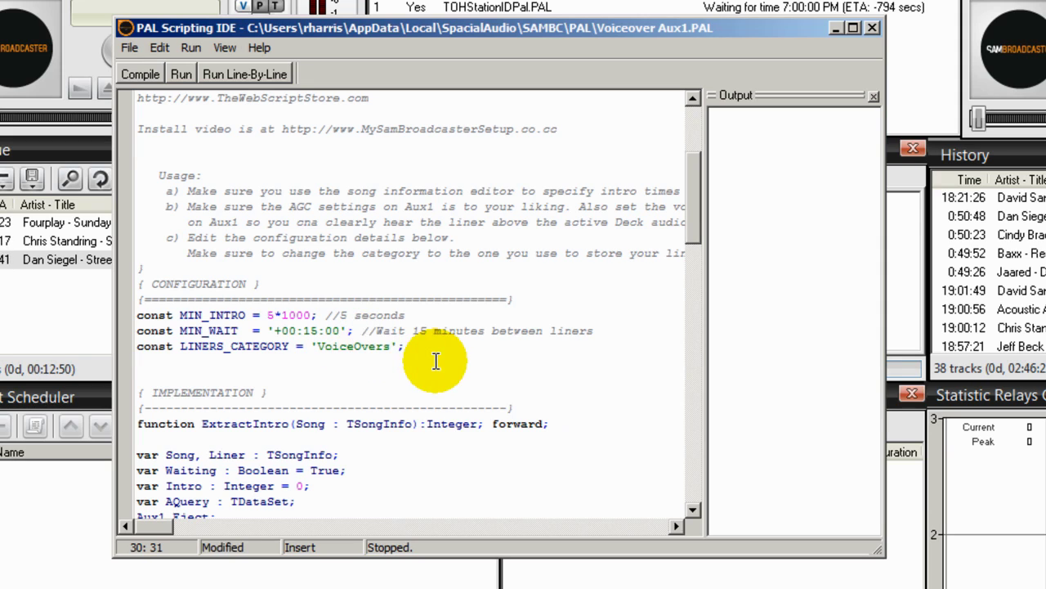
Restore the space in the LINERS_CATEGORY value so it reads 'Voice Overs', and save and close the Voiceover Aux1.PAL script.
{"action": "type", "text": "-"}
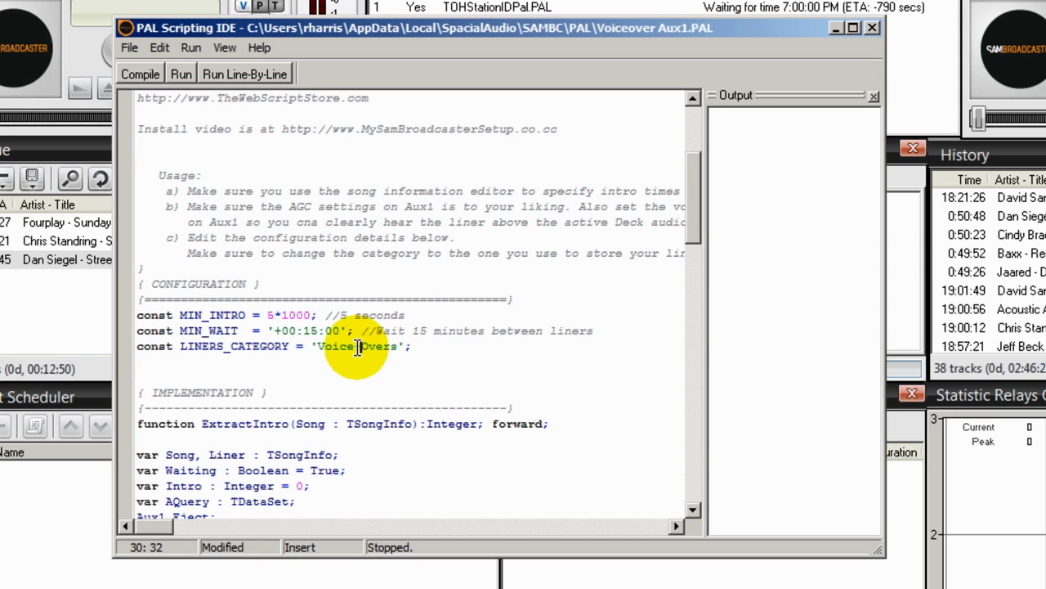
{"action": "key", "text": "BackSpace"}
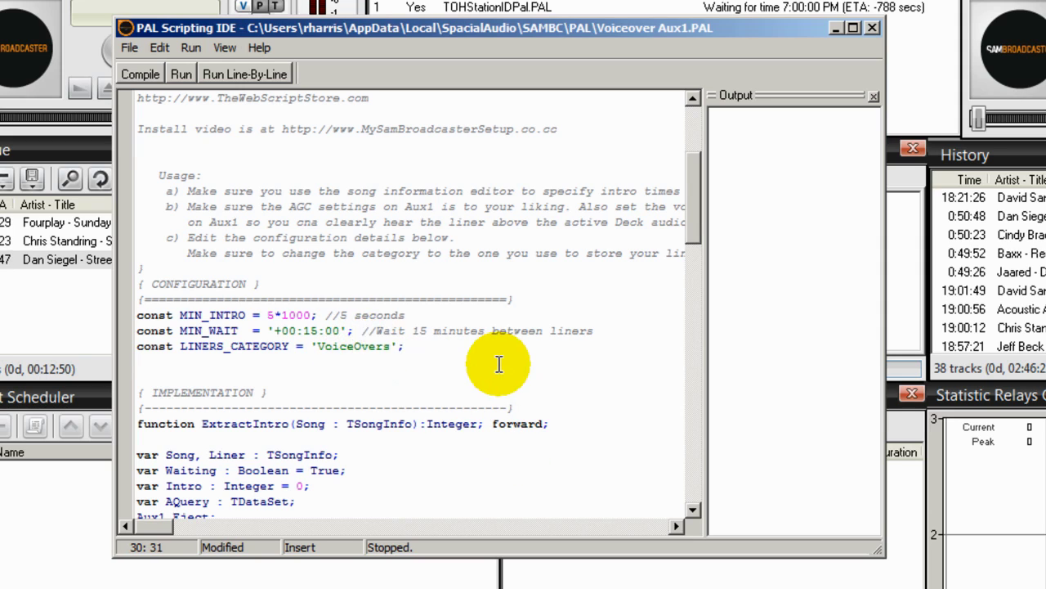
{"action": "left_click", "coordinate": [448, 348]}
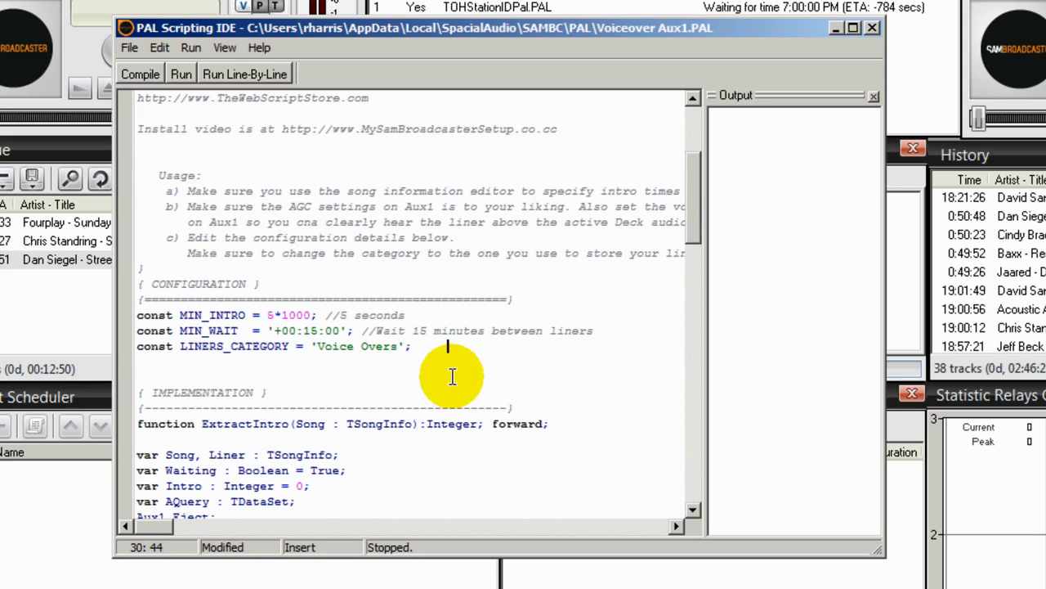
{"action": "left_click", "coordinate": [129, 47]}
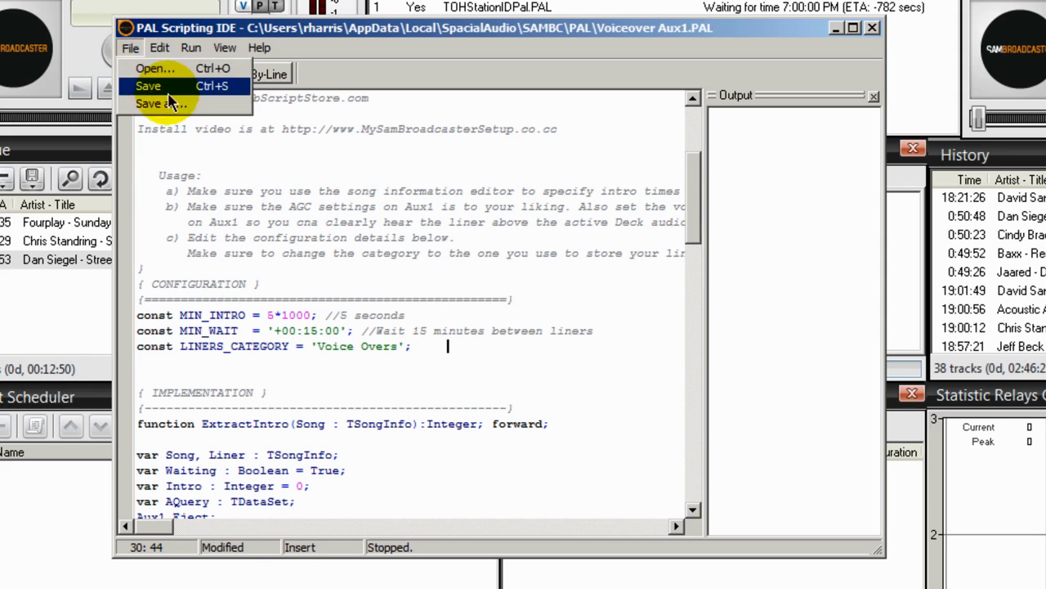
{"action": "left_click", "coordinate": [147, 86]}
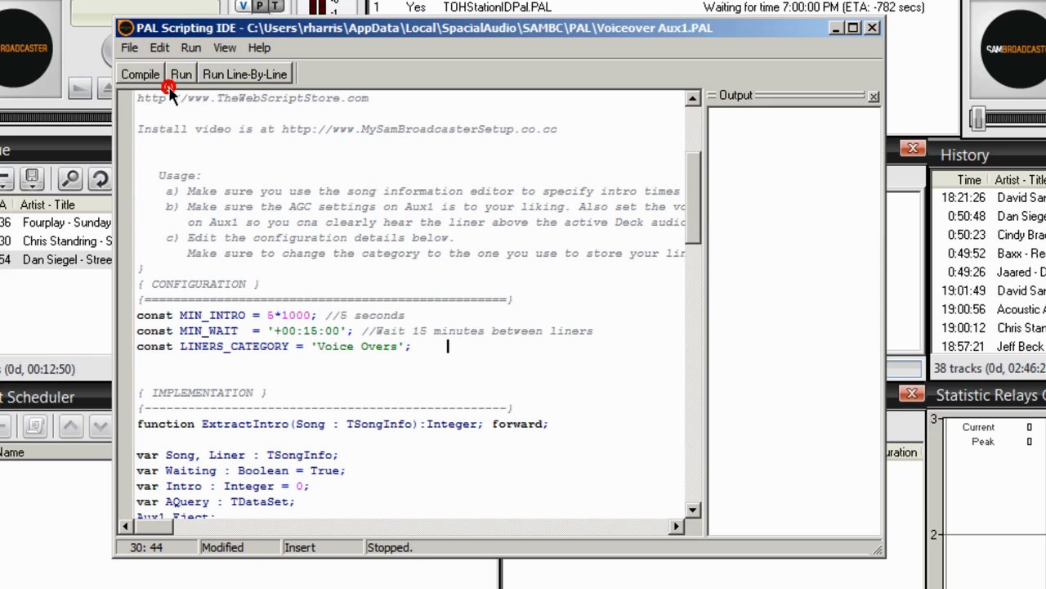
{"action": "left_click", "coordinate": [872, 28]}
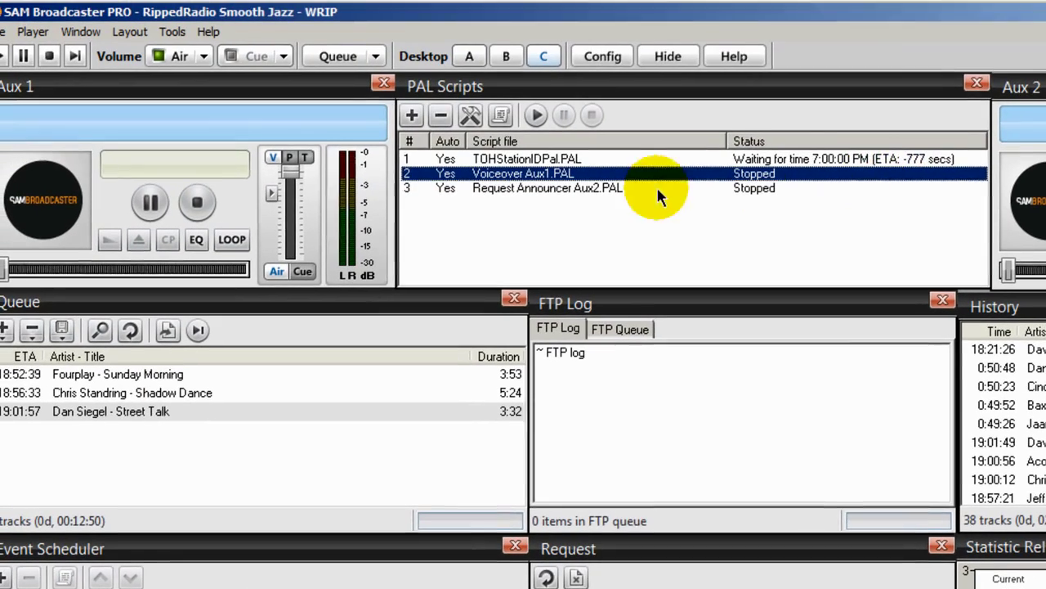
Open the Request Announcer Aux2.PAL script, check the category name in its Step1 line, and save and close it.
{"action": "double_click", "coordinate": [538, 196]}
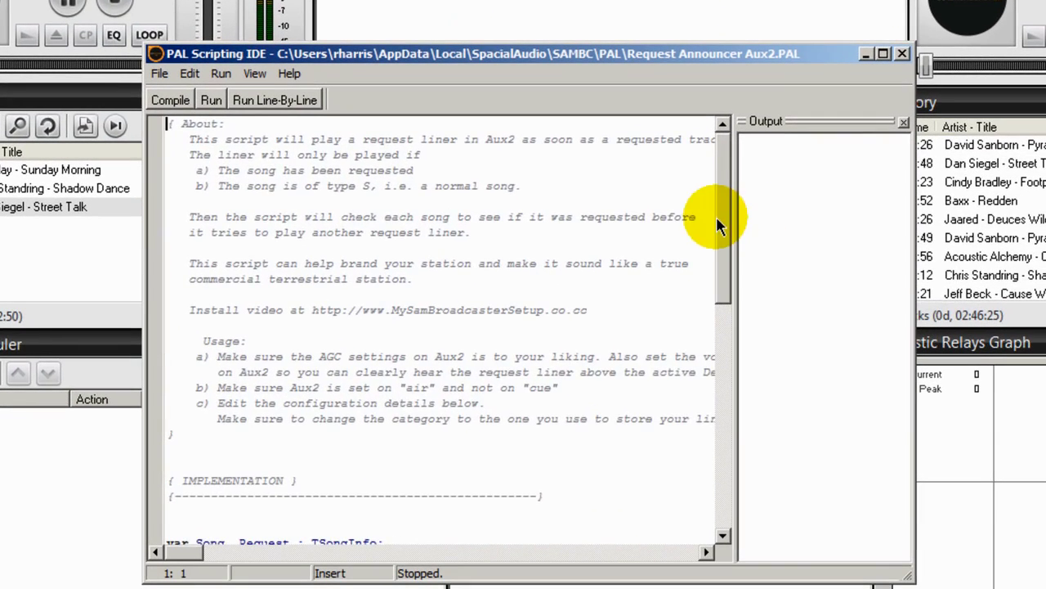
{"action": "left_click_drag", "start_coordinate": [801, 427], "coordinate": [802, 444]}
{"action": "left_click_drag", "start_coordinate": [719, 238], "coordinate": [701, 327]}
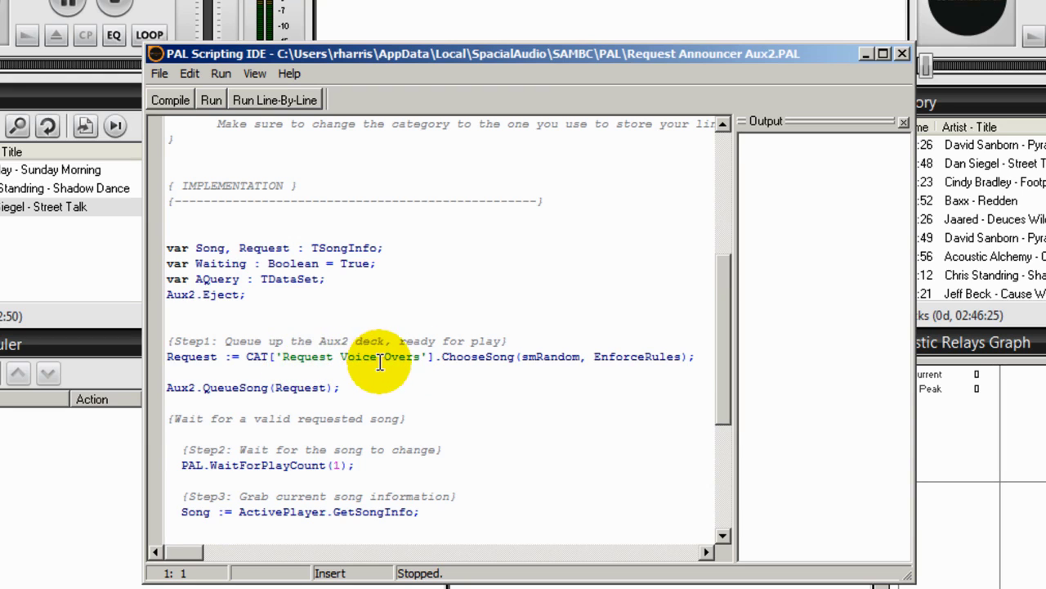
{"action": "left_click", "coordinate": [159, 73]}
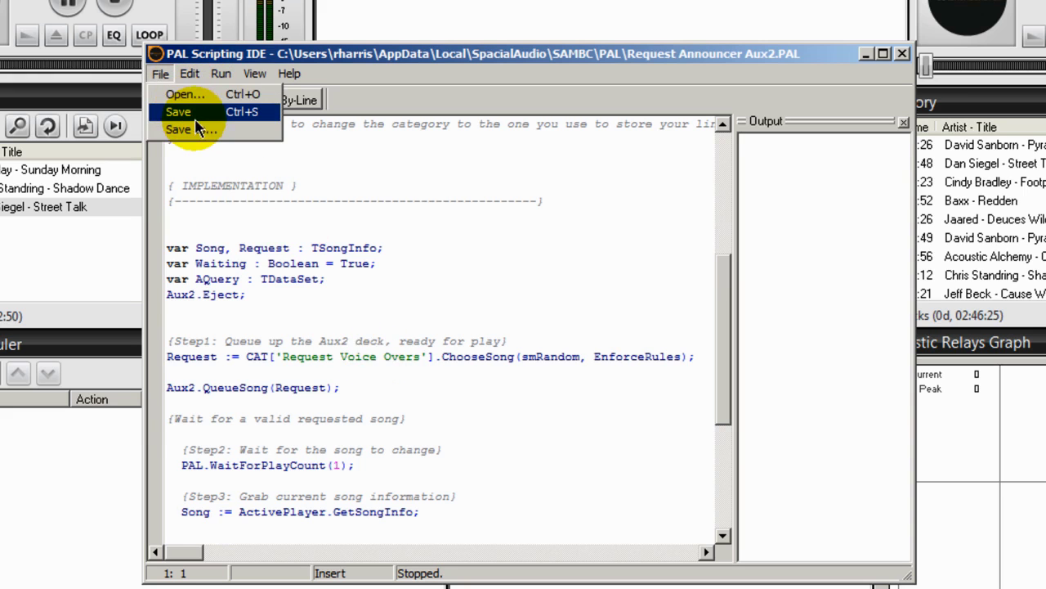
{"action": "left_click", "coordinate": [190, 112]}
{"action": "left_click", "coordinate": [902, 54]}
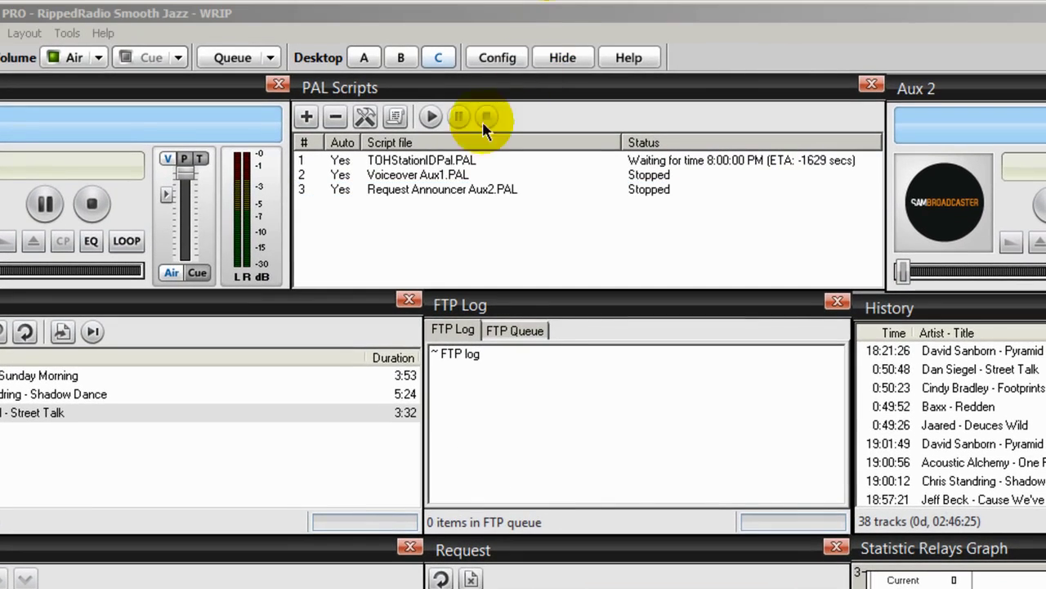
Switch to Desktop A and add the My Voice Overs directory, including subdirectories, to the Voice Overs playlist folder.
{"action": "left_click", "coordinate": [363, 64]}
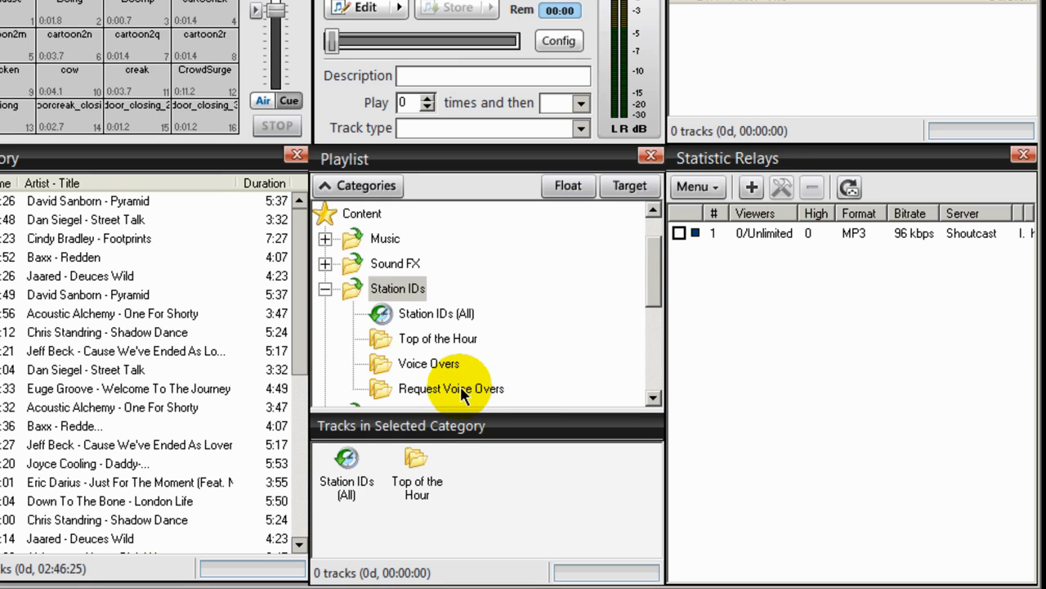
{"action": "left_click", "coordinate": [380, 372]}
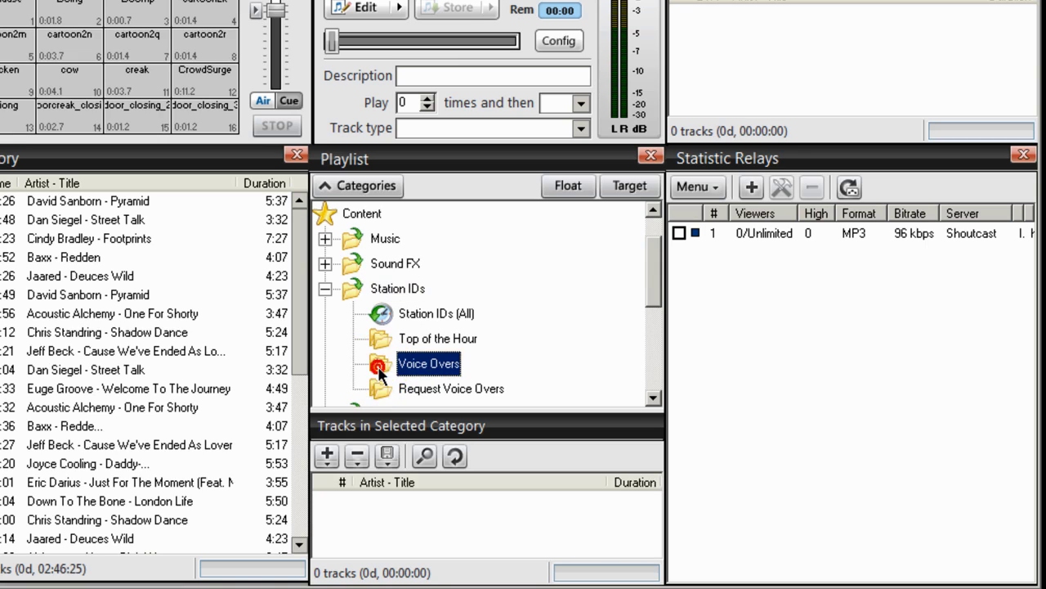
{"action": "left_click", "coordinate": [327, 456]}
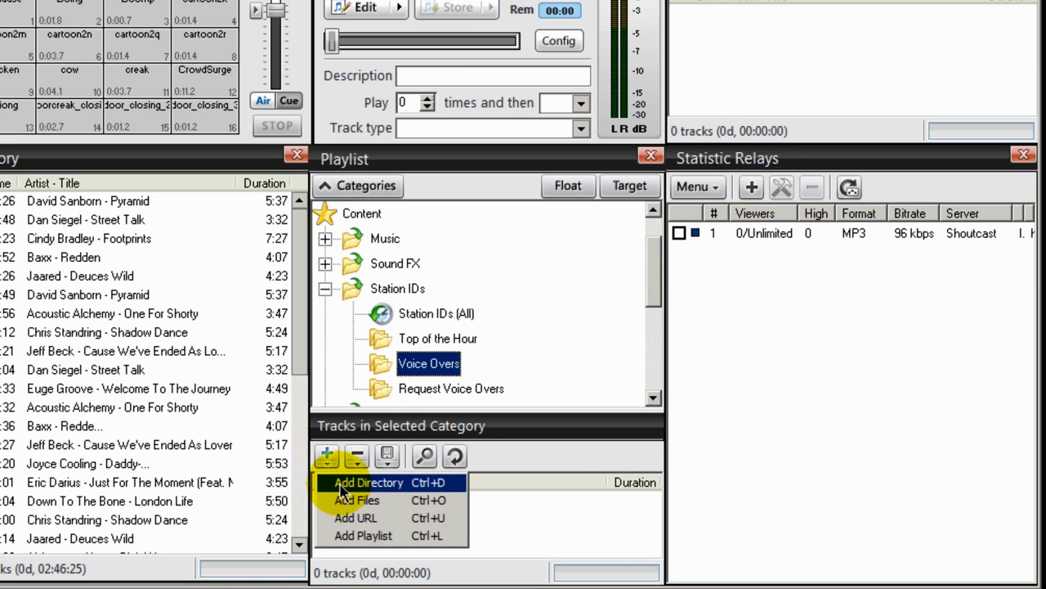
{"action": "left_click", "coordinate": [343, 484]}
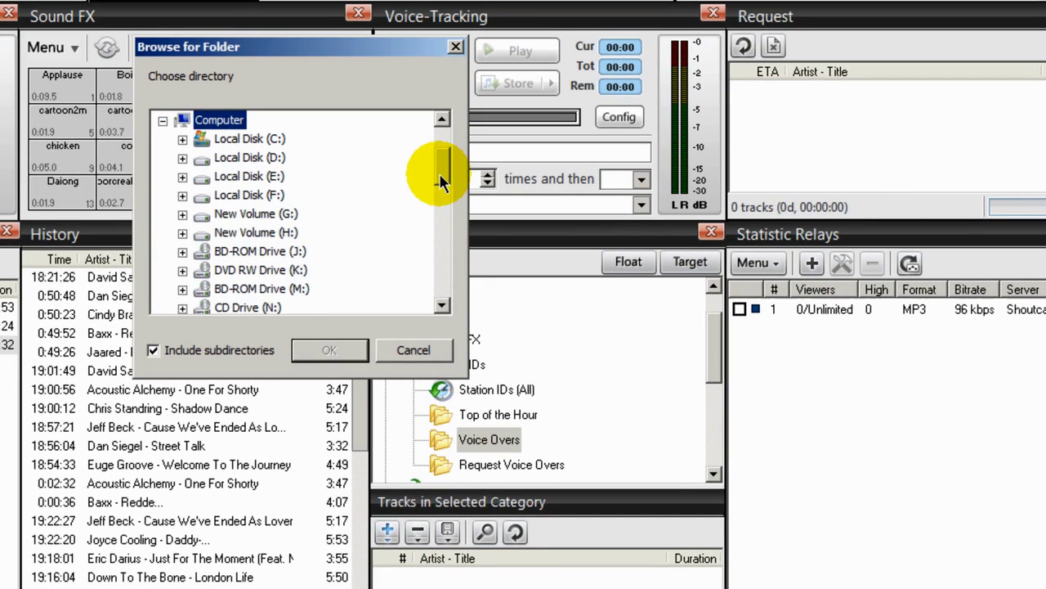
{"action": "left_click_drag", "start_coordinate": [440, 180], "coordinate": [440, 248]}
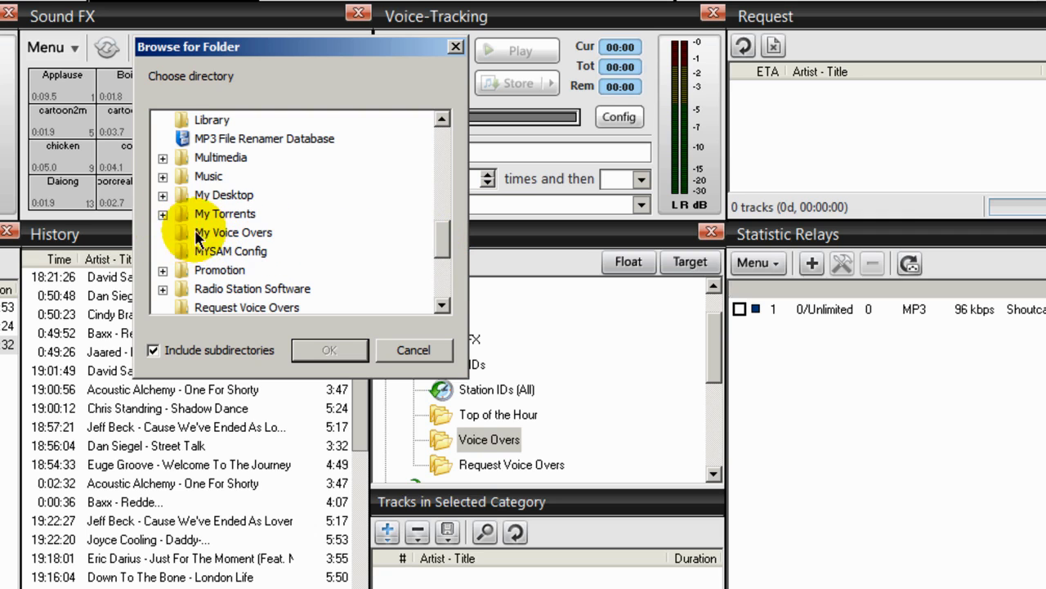
{"action": "left_click", "coordinate": [201, 236]}
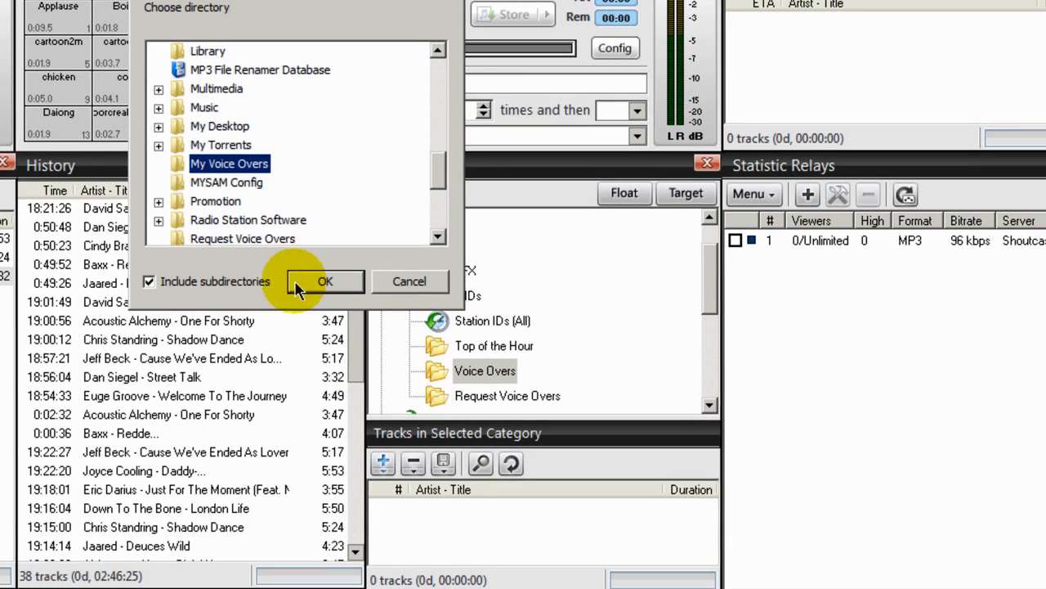
{"action": "left_click", "coordinate": [300, 281]}
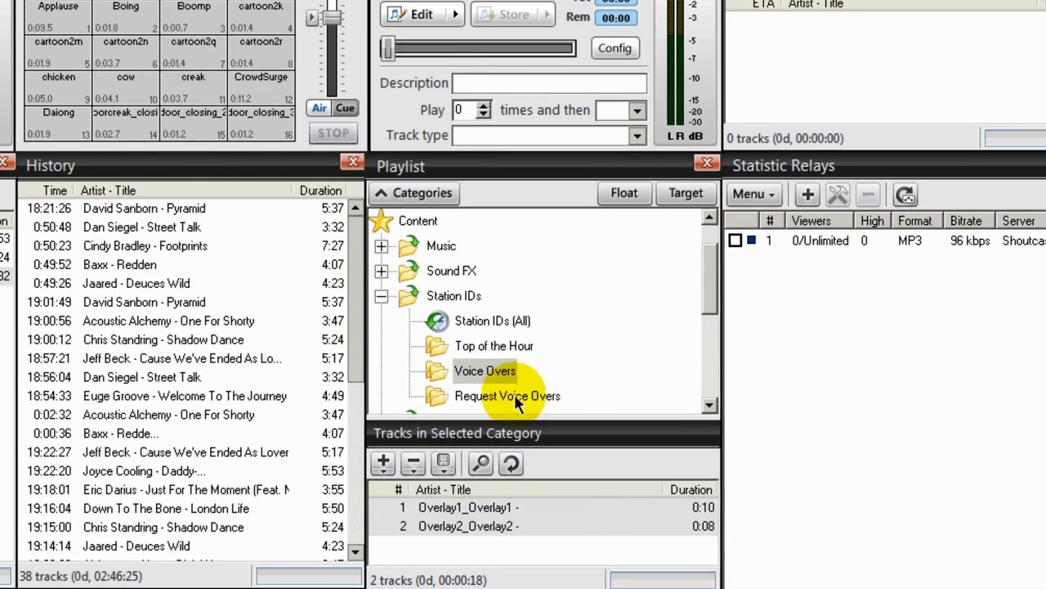
Add the Request Voice Overs directory from disk, including subdirectories, to the Request Voice Overs playlist folder.
{"action": "left_click", "coordinate": [459, 397]}
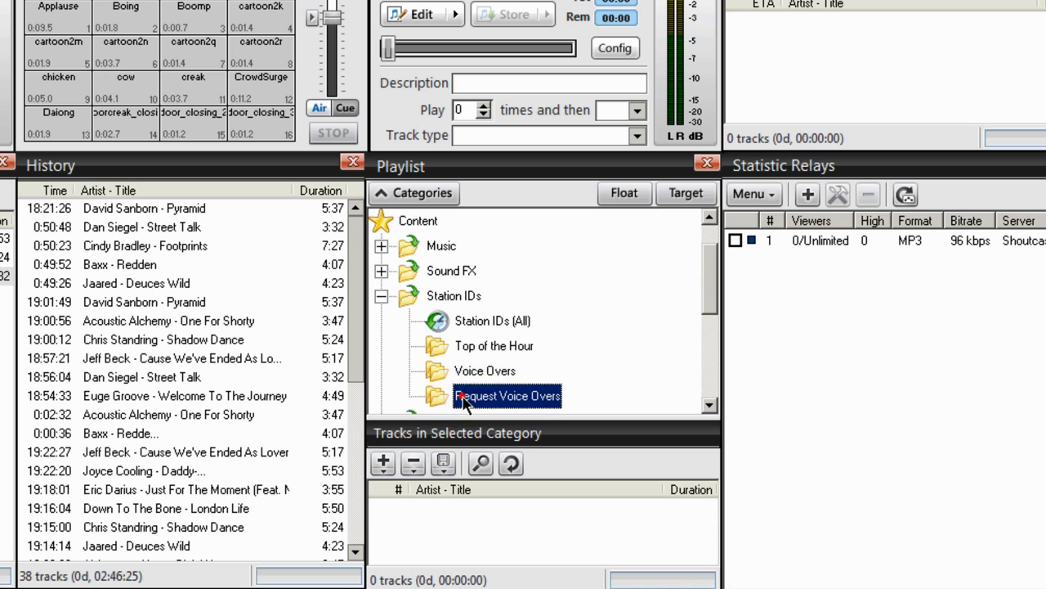
{"action": "left_click", "coordinate": [382, 466]}
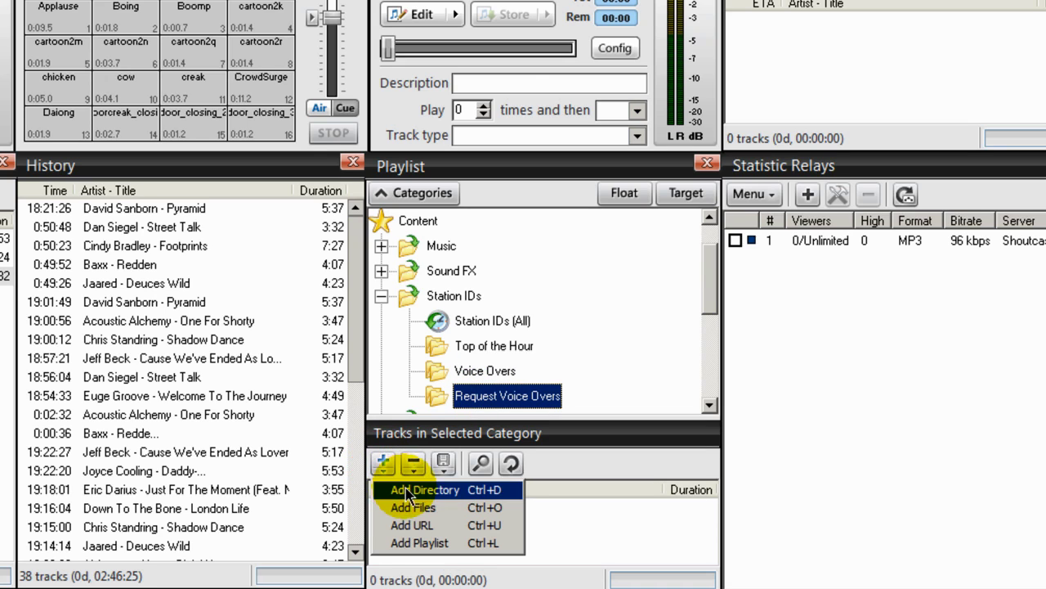
{"action": "left_click", "coordinate": [413, 489]}
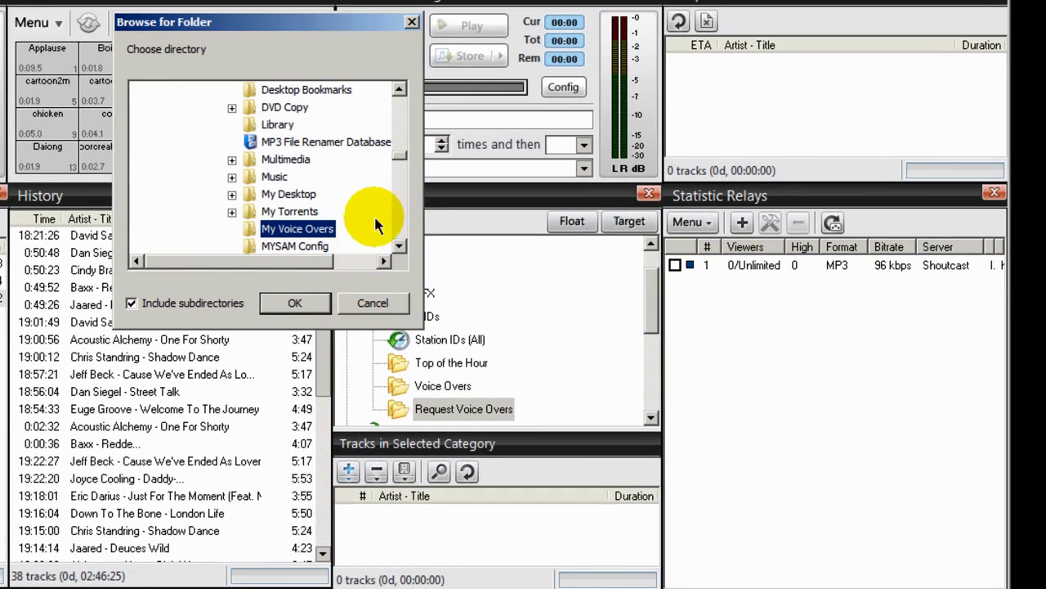
{"action": "left_click", "coordinate": [398, 245]}
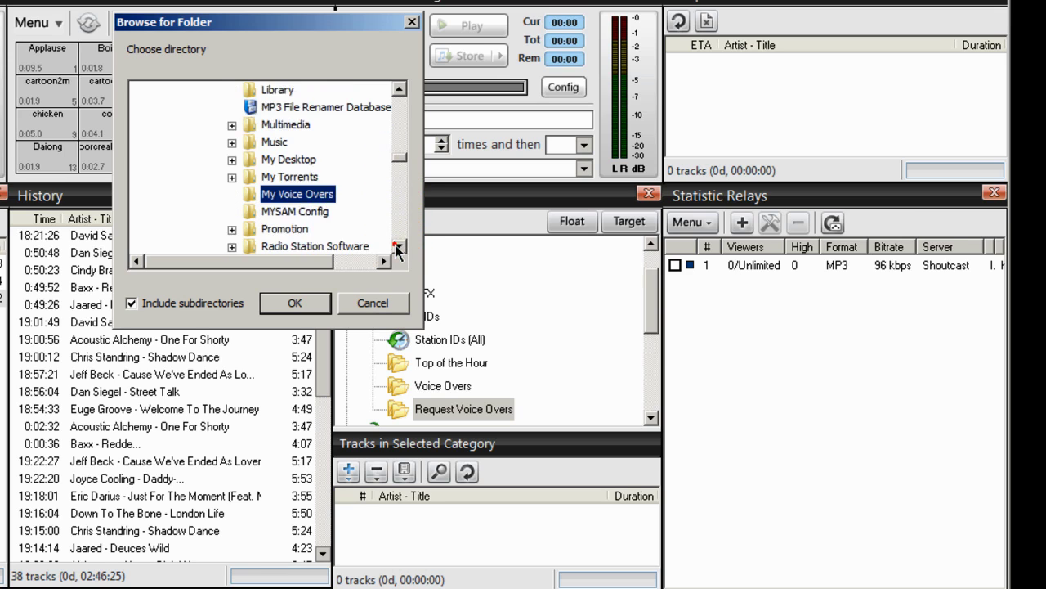
{"action": "left_click", "coordinate": [398, 245]}
{"action": "left_click", "coordinate": [302, 211]}
{"action": "left_click", "coordinate": [295, 302]}
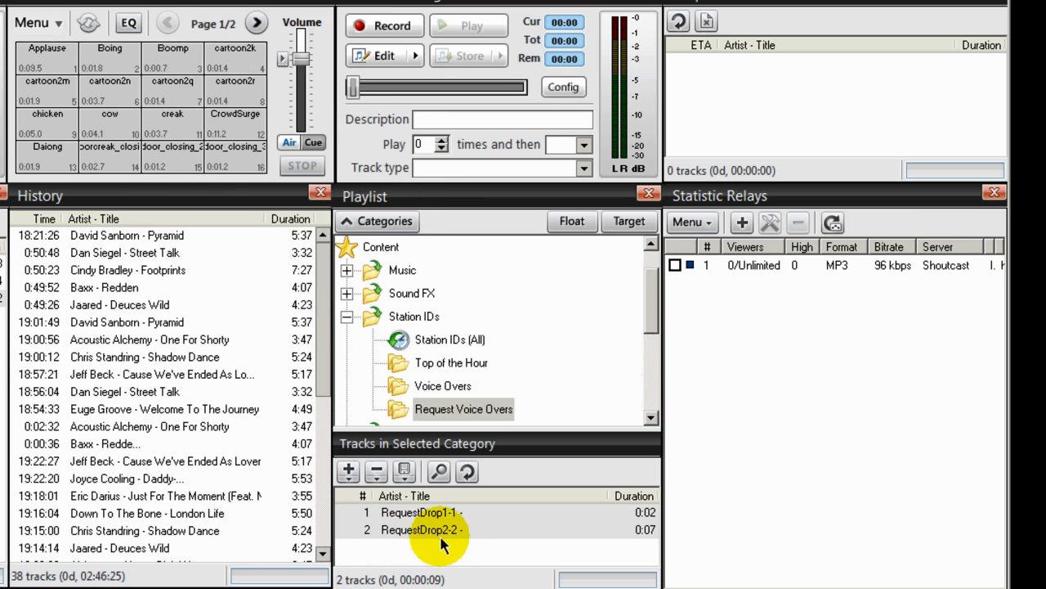
Open the song information of the Overlay1_Overlay1 track in Voice Overs and set its gap killer to Disabled.
{"action": "left_click", "coordinate": [424, 391]}
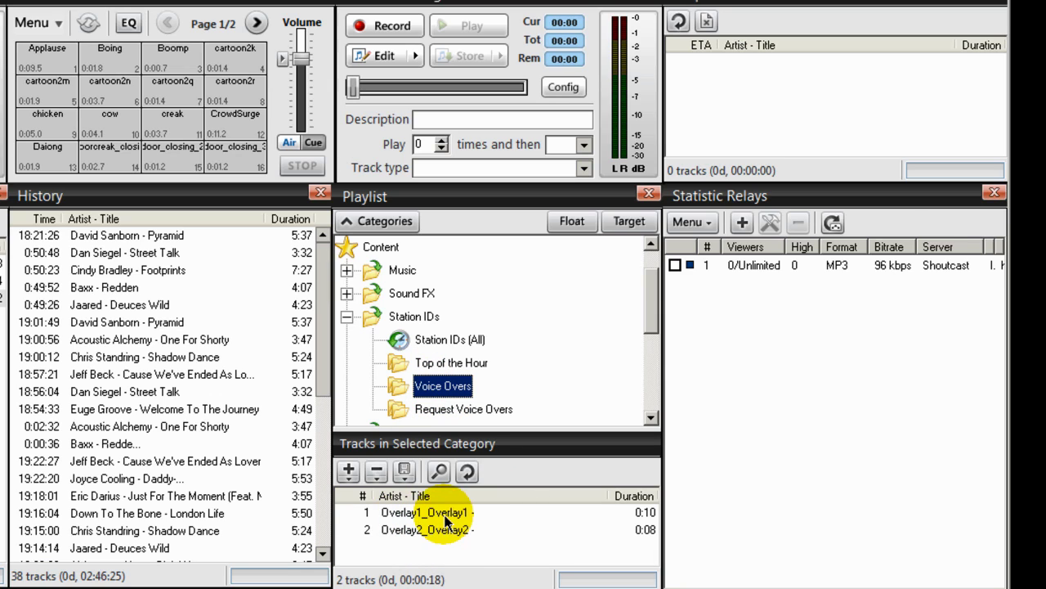
{"action": "left_click", "coordinate": [439, 411]}
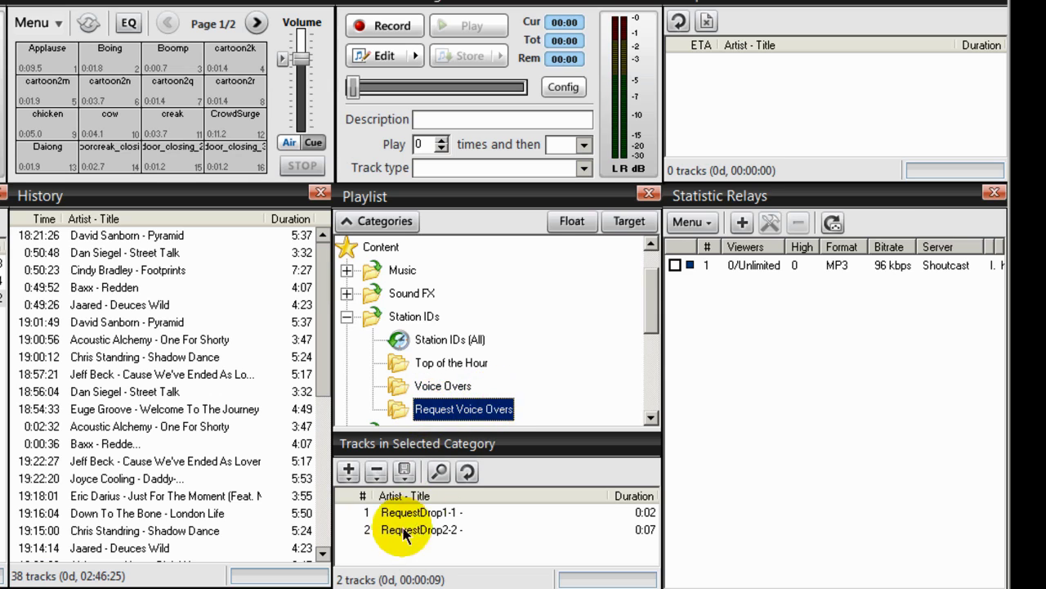
{"action": "left_click", "coordinate": [398, 389]}
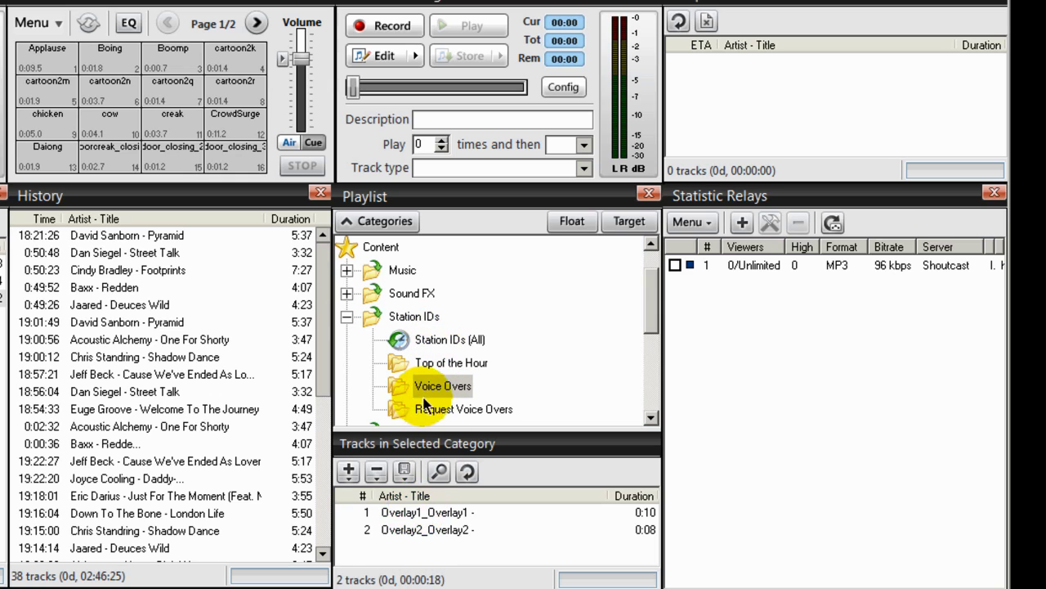
{"action": "left_click", "coordinate": [402, 513]}
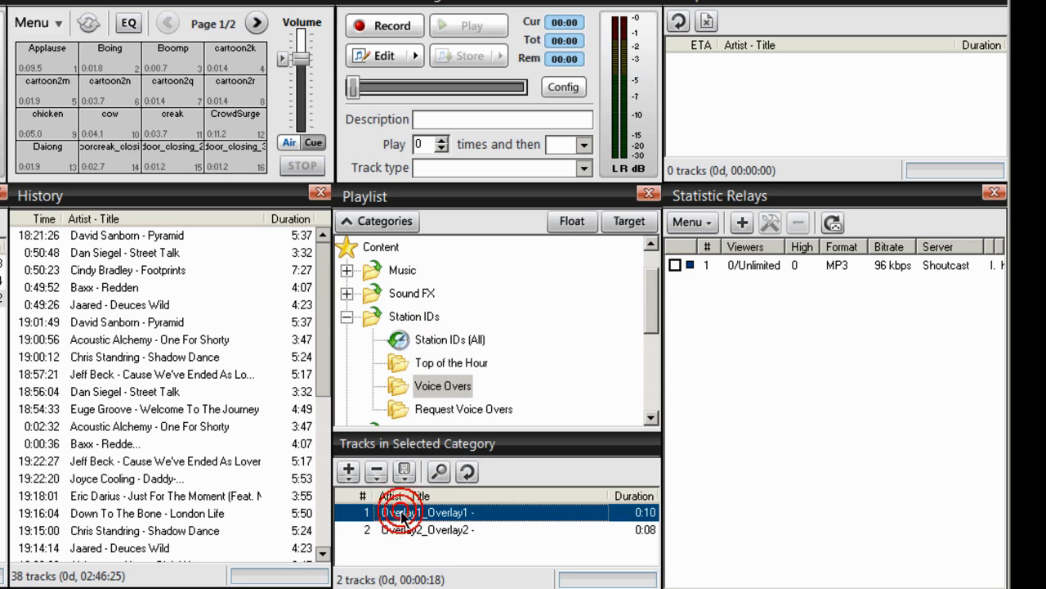
{"action": "right_click", "coordinate": [403, 515]}
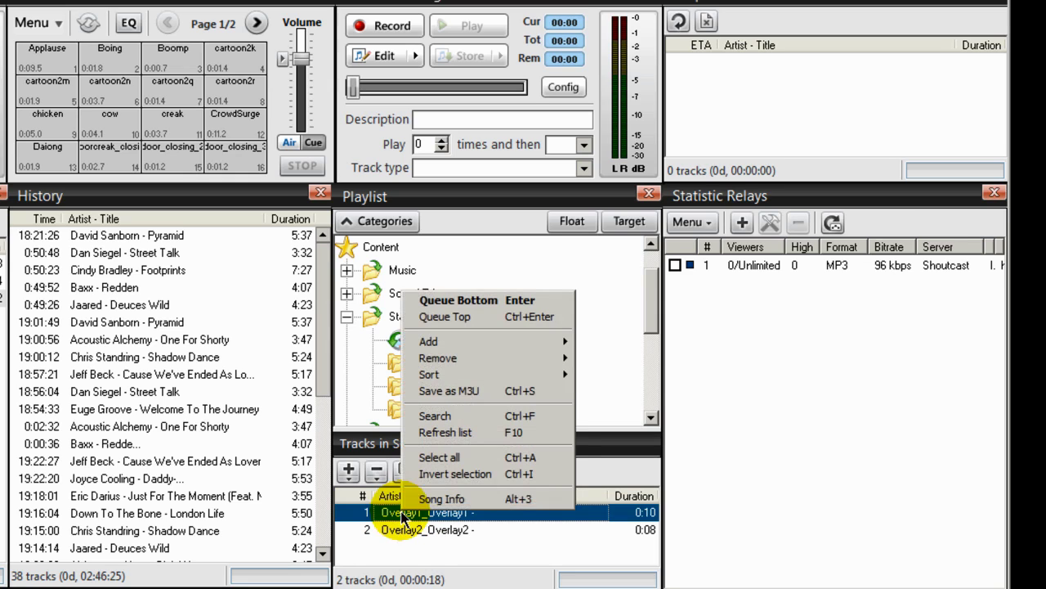
{"action": "left_click", "coordinate": [433, 499]}
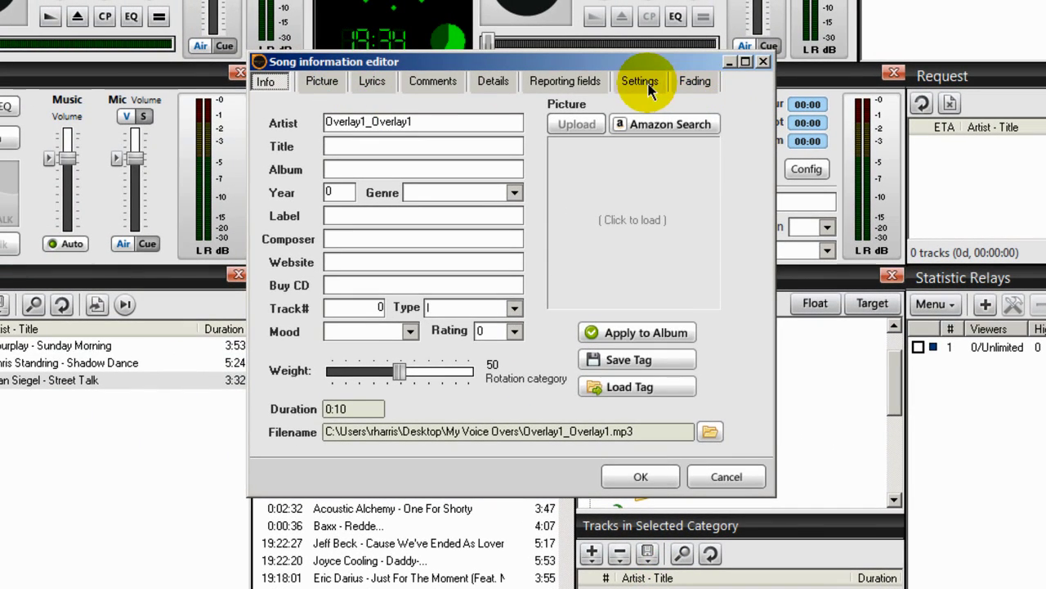
{"action": "left_click", "coordinate": [642, 82]}
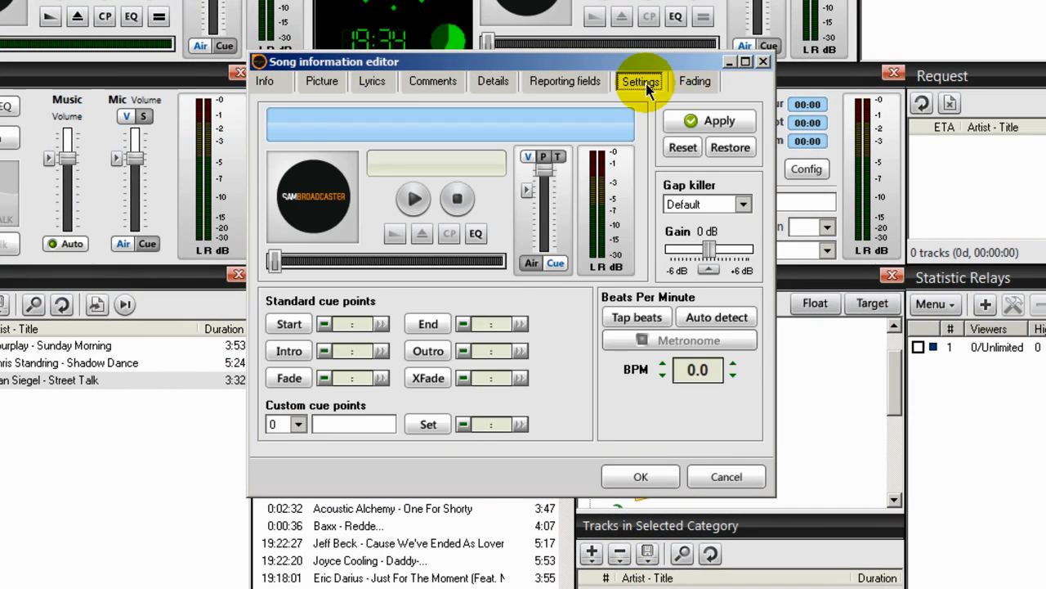
{"action": "left_click", "coordinate": [413, 199]}
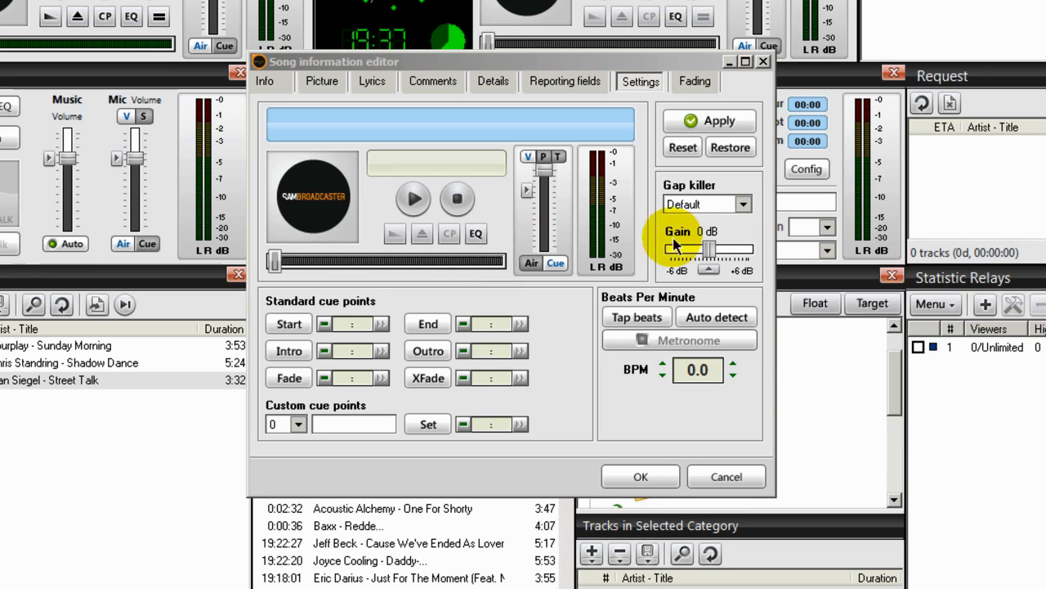
{"action": "left_click", "coordinate": [742, 204]}
{"action": "left_click", "coordinate": [740, 246]}
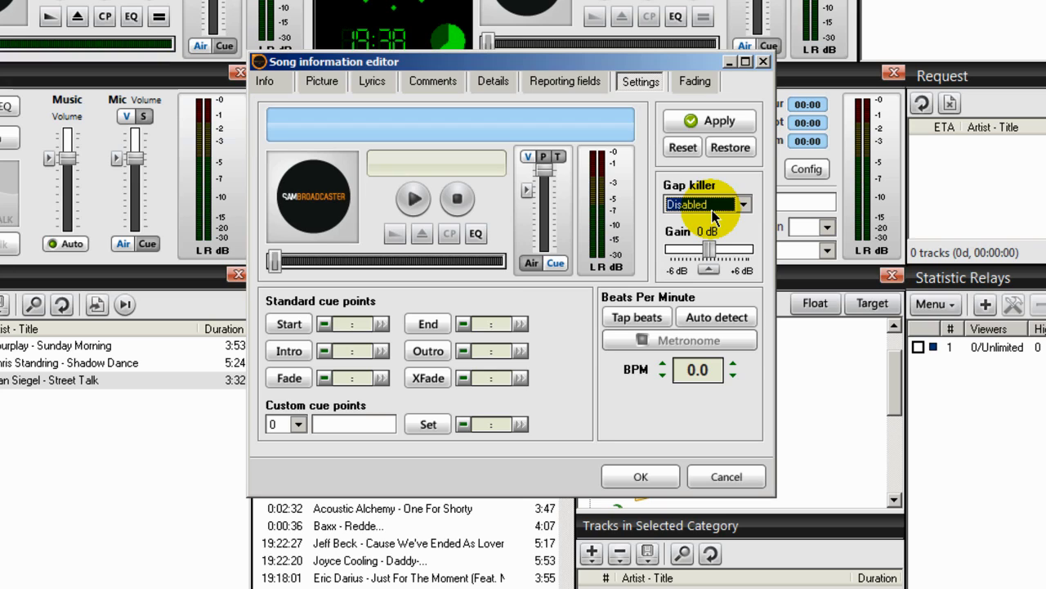
Override the track's fading settings with both fade out and fade in disabled, and save the song information.
{"action": "left_click", "coordinate": [696, 82]}
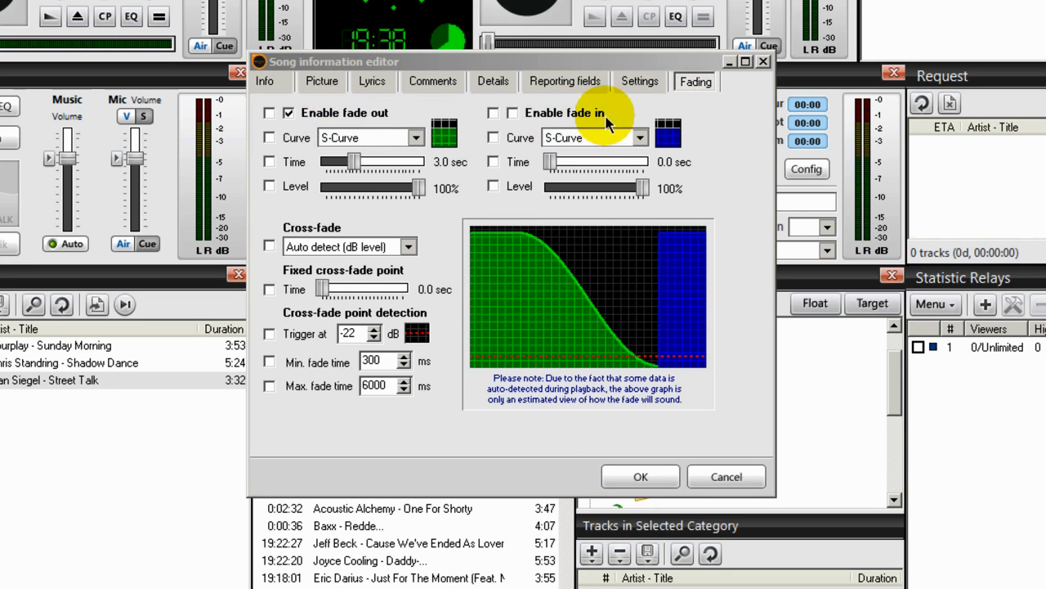
{"action": "left_click", "coordinate": [269, 114]}
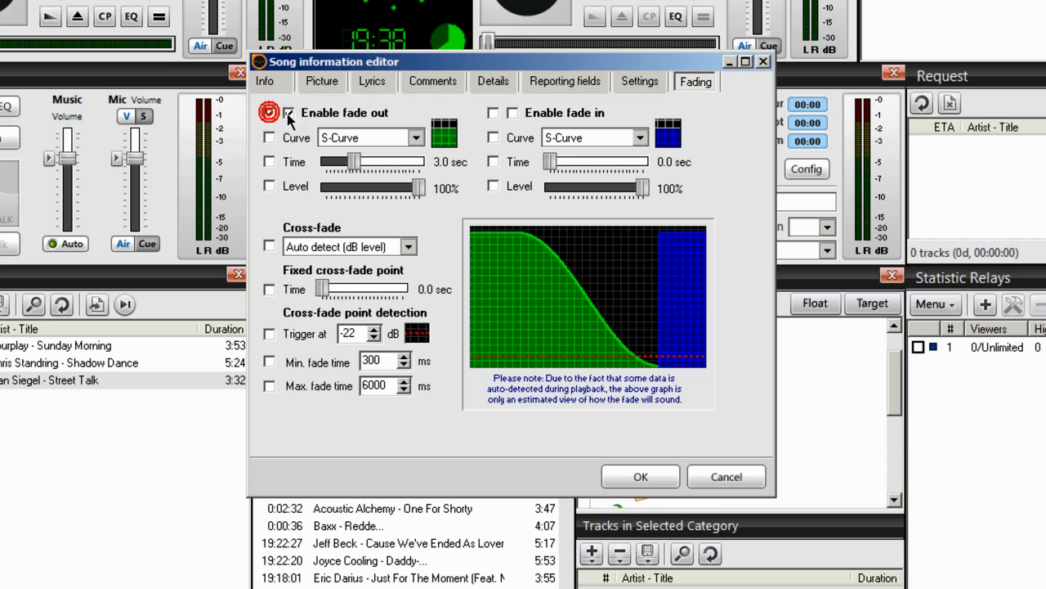
{"action": "left_click", "coordinate": [492, 114]}
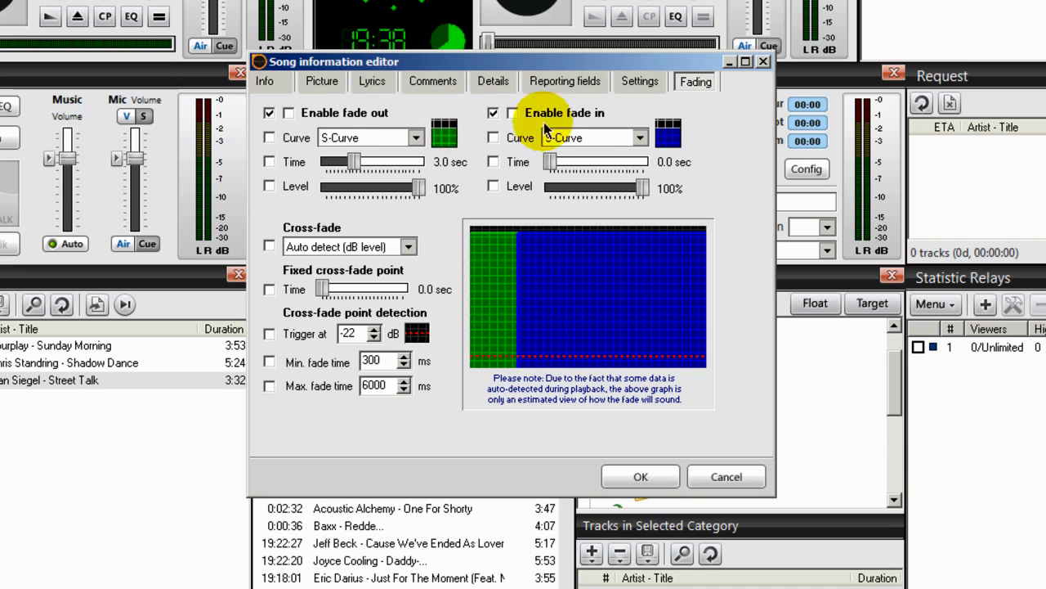
{"action": "left_click", "coordinate": [640, 477]}
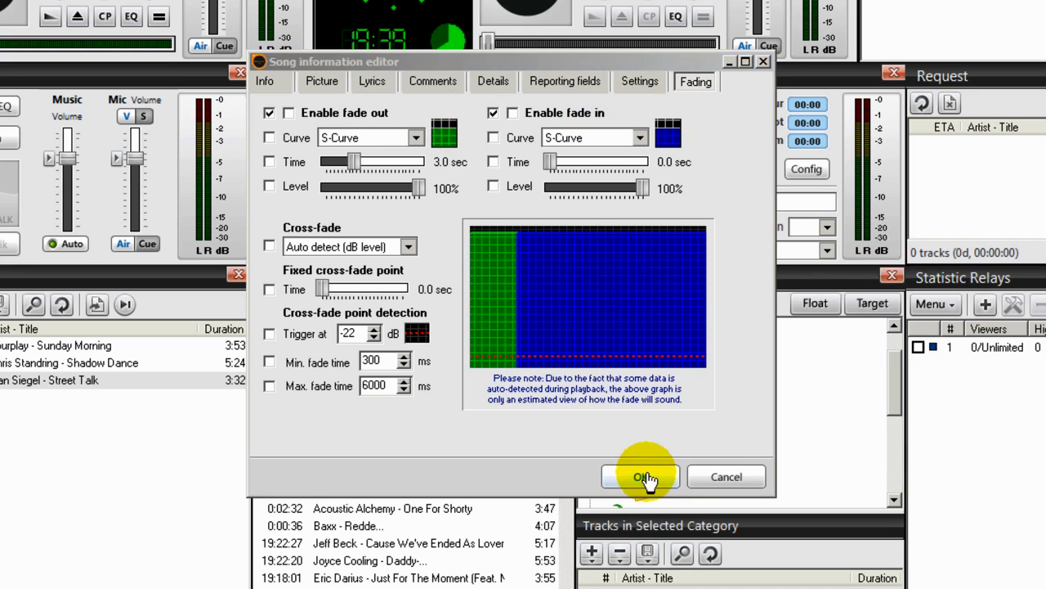
Open the song information of the Overlay2_Overlay2 track in Voice Overs and set its gap killer to Disabled.
{"action": "left_click", "coordinate": [746, 401]}
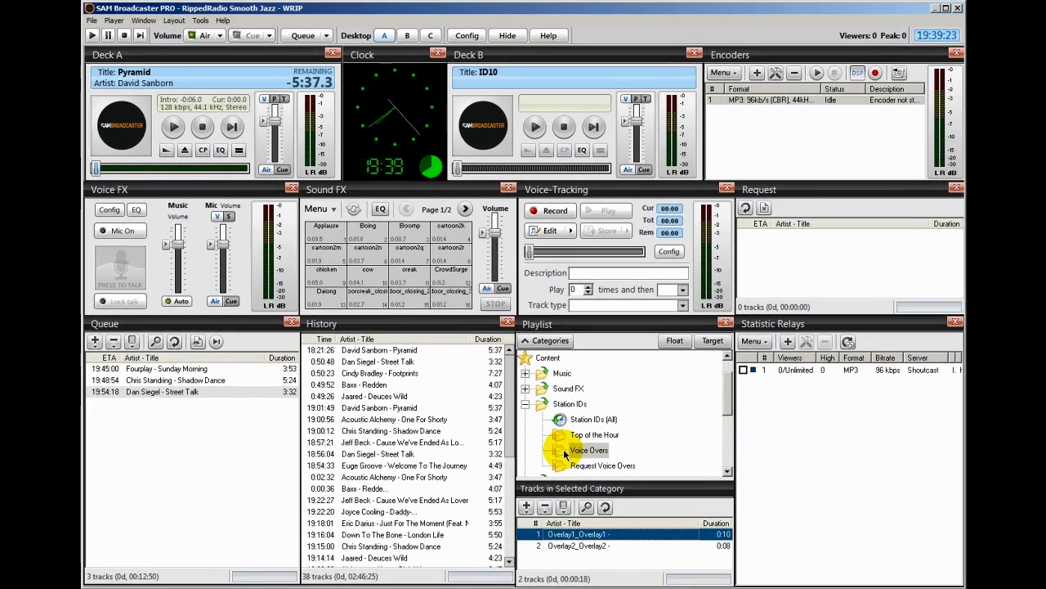
{"action": "left_click", "coordinate": [562, 546]}
{"action": "right_click", "coordinate": [563, 546]}
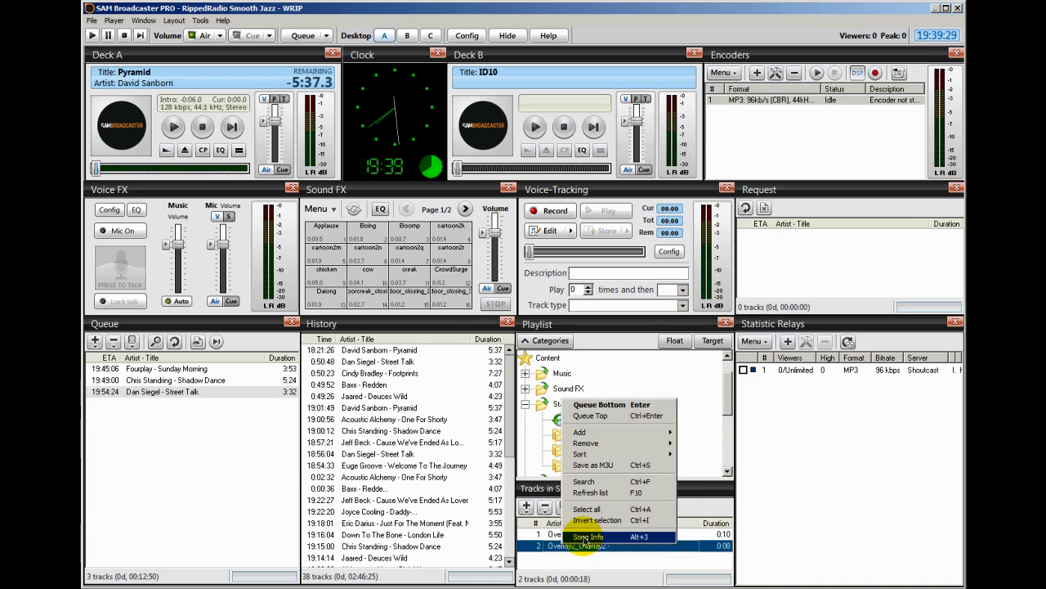
{"action": "left_click", "coordinate": [576, 541]}
{"action": "left_click", "coordinate": [559, 193]}
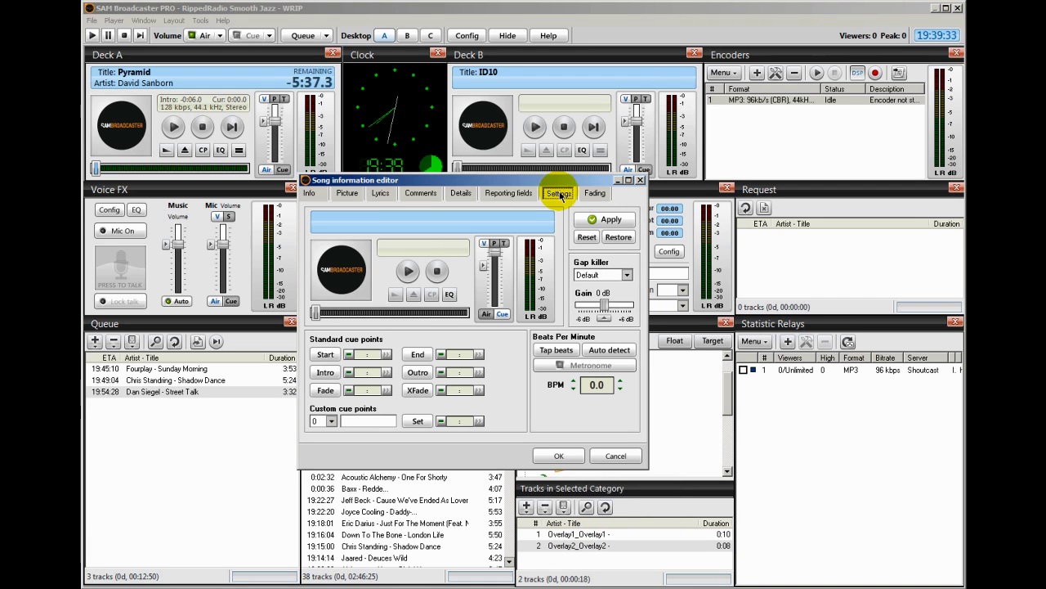
{"action": "left_click", "coordinate": [626, 275]}
{"action": "left_click", "coordinate": [589, 295]}
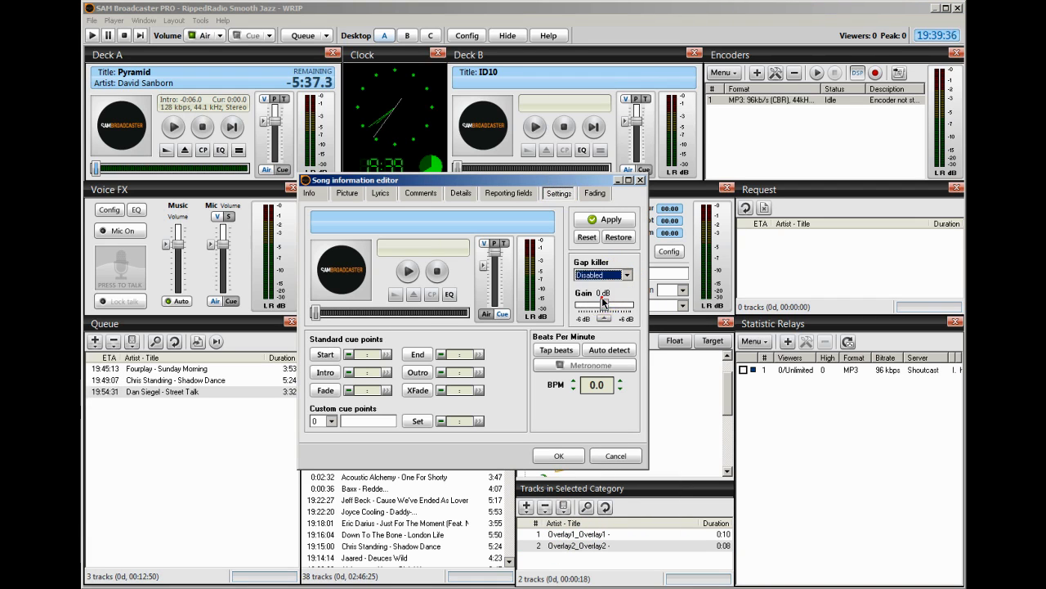
Override the Overlay2_Overlay2 track's fading with both fade out and fade in disabled, and save the song information.
{"action": "left_click", "coordinate": [594, 194]}
{"action": "left_click", "coordinate": [460, 215]}
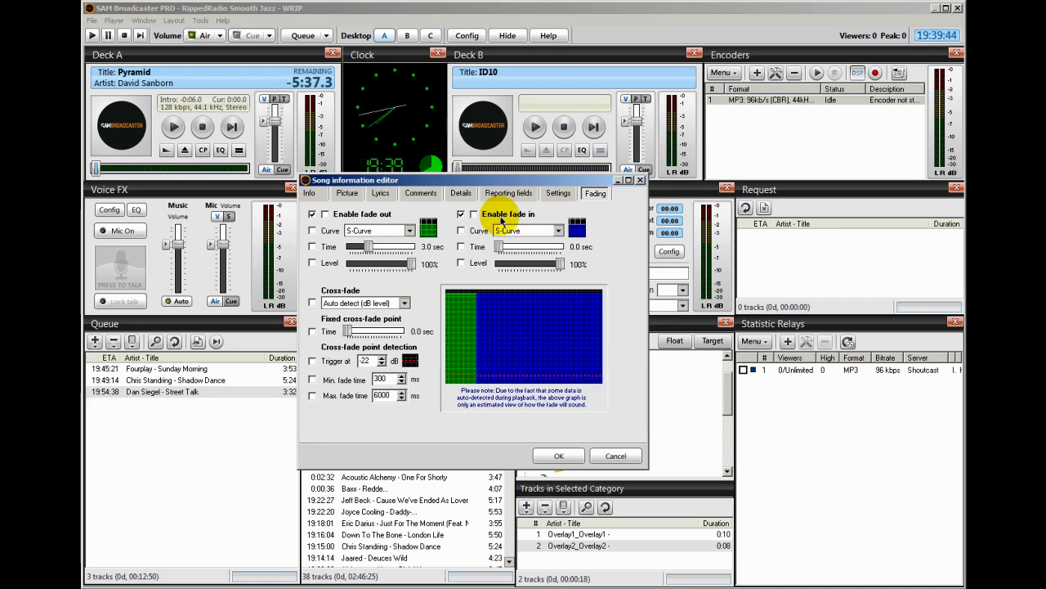
{"action": "left_click", "coordinate": [549, 456]}
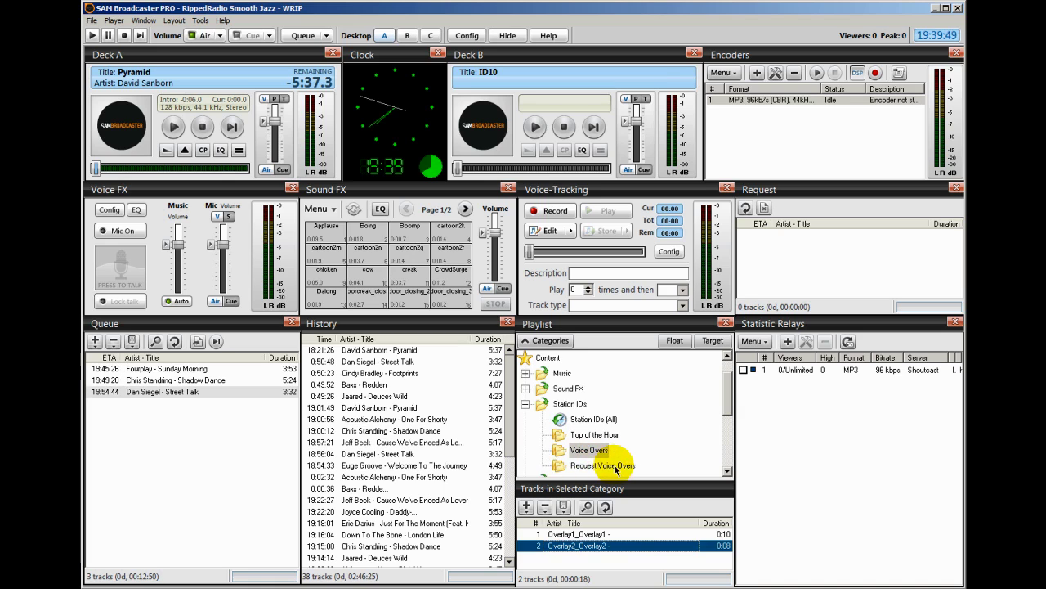
Open the song information of RequestDrop1-1 in Request Voice Overs, preview the track and set its gap killer to Disabled.
{"action": "left_click", "coordinate": [561, 466]}
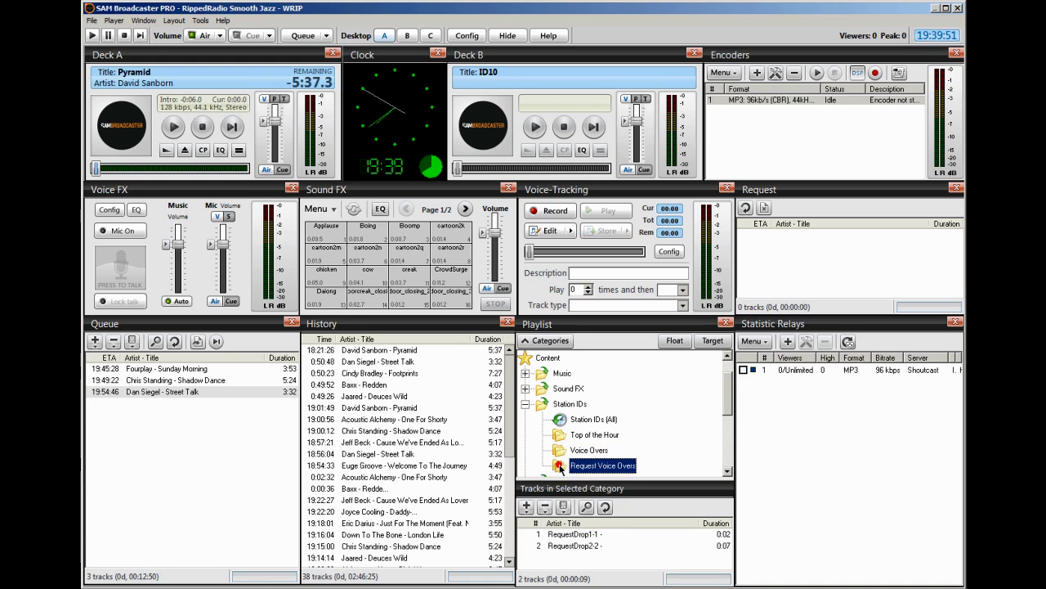
{"action": "right_click", "coordinate": [584, 532]}
{"action": "left_click", "coordinate": [607, 530]}
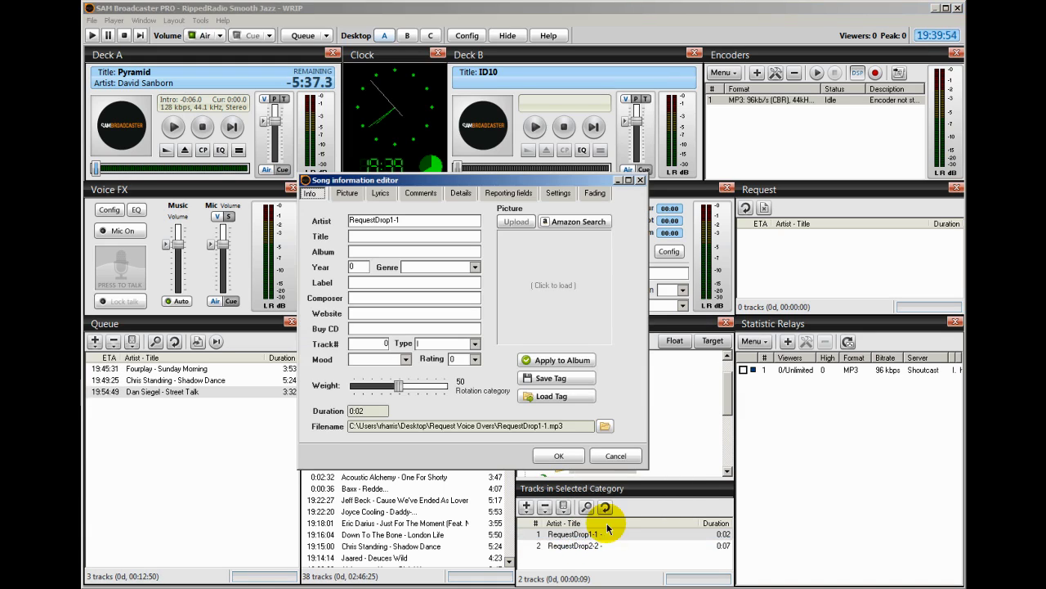
{"action": "left_click", "coordinate": [557, 194]}
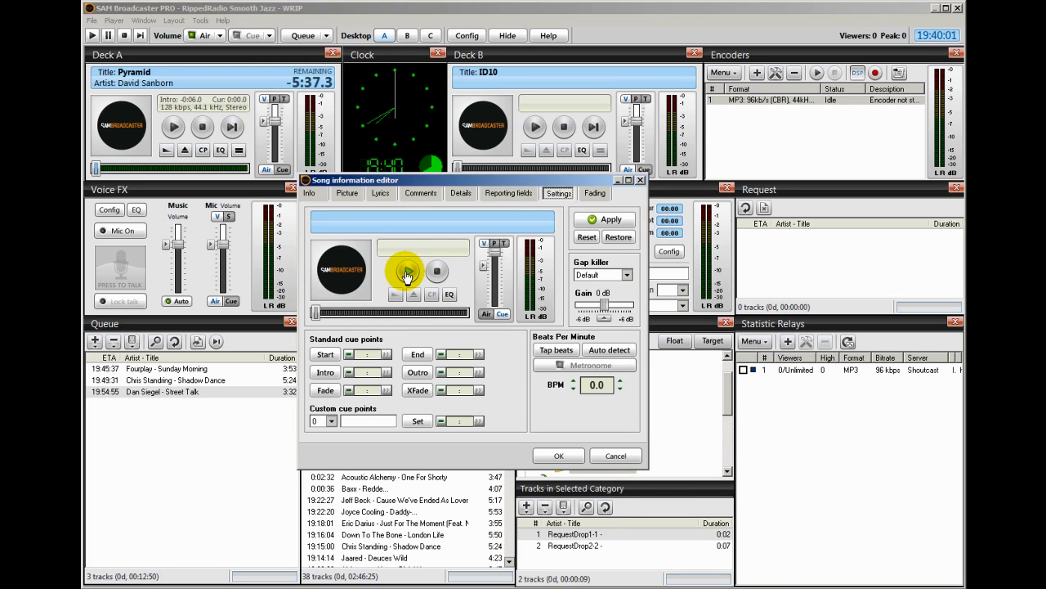
{"action": "left_click", "coordinate": [407, 273]}
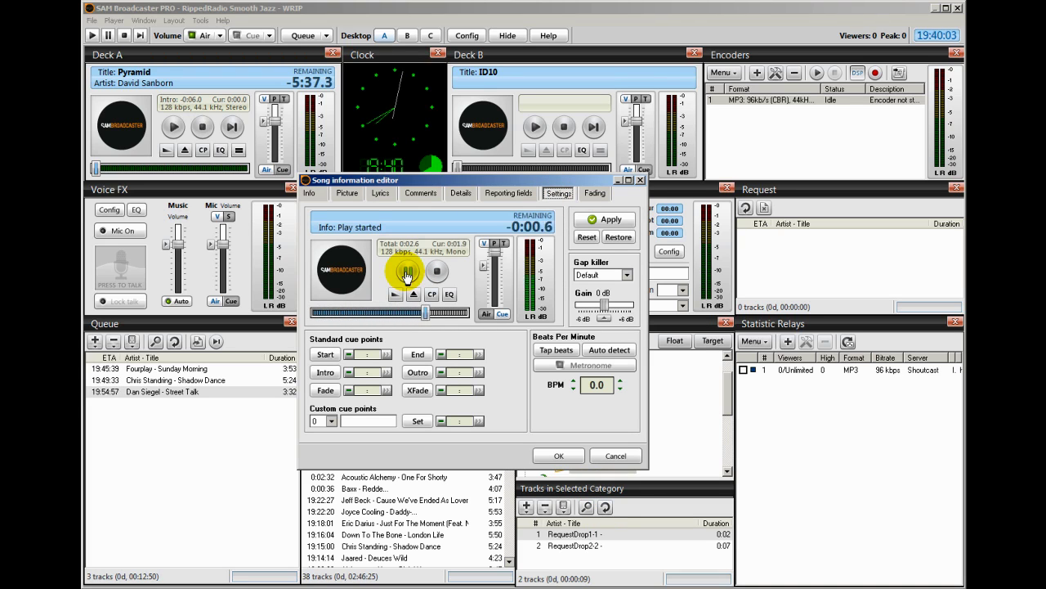
{"action": "left_click", "coordinate": [628, 276]}
{"action": "left_click", "coordinate": [603, 298]}
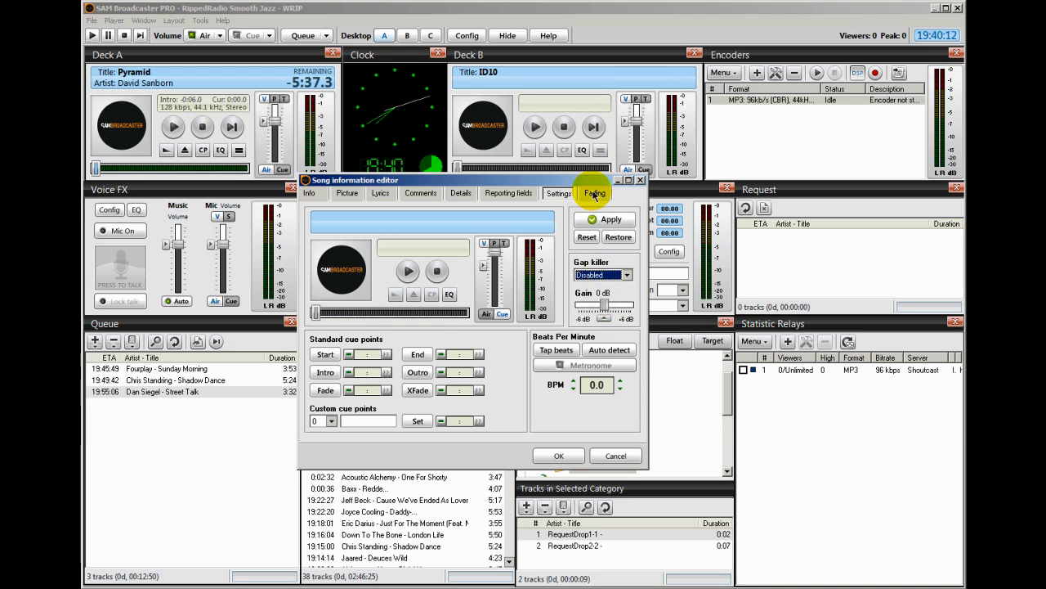
Override RequestDrop1-1's fading with fade out and fade in both disabled, and save its song information.
{"action": "left_click", "coordinate": [595, 194]}
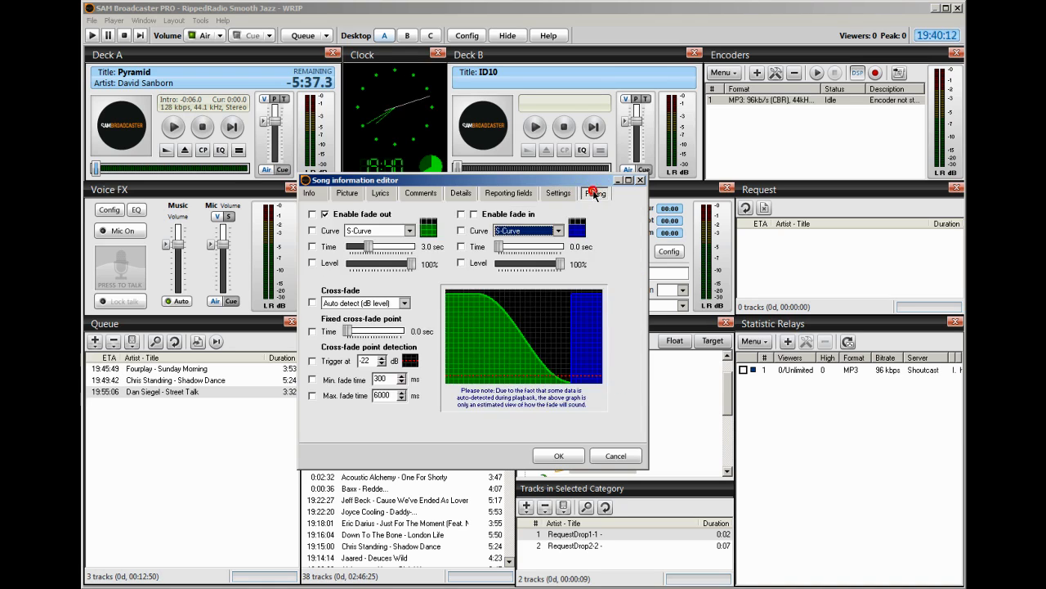
{"action": "left_click", "coordinate": [312, 213]}
{"action": "left_click", "coordinate": [324, 213]}
{"action": "left_click", "coordinate": [462, 214]}
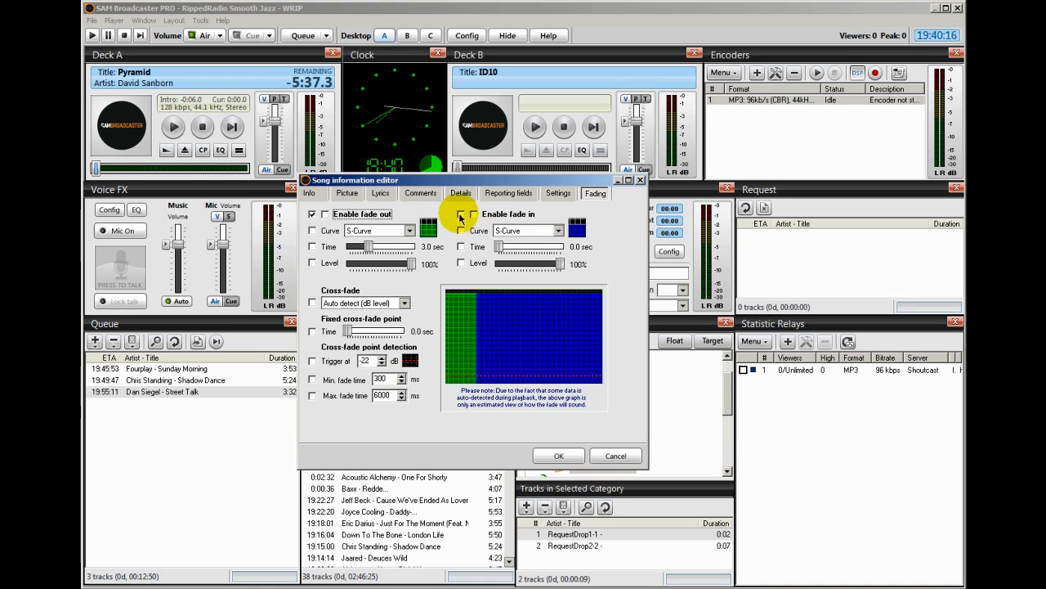
{"action": "left_click", "coordinate": [557, 455]}
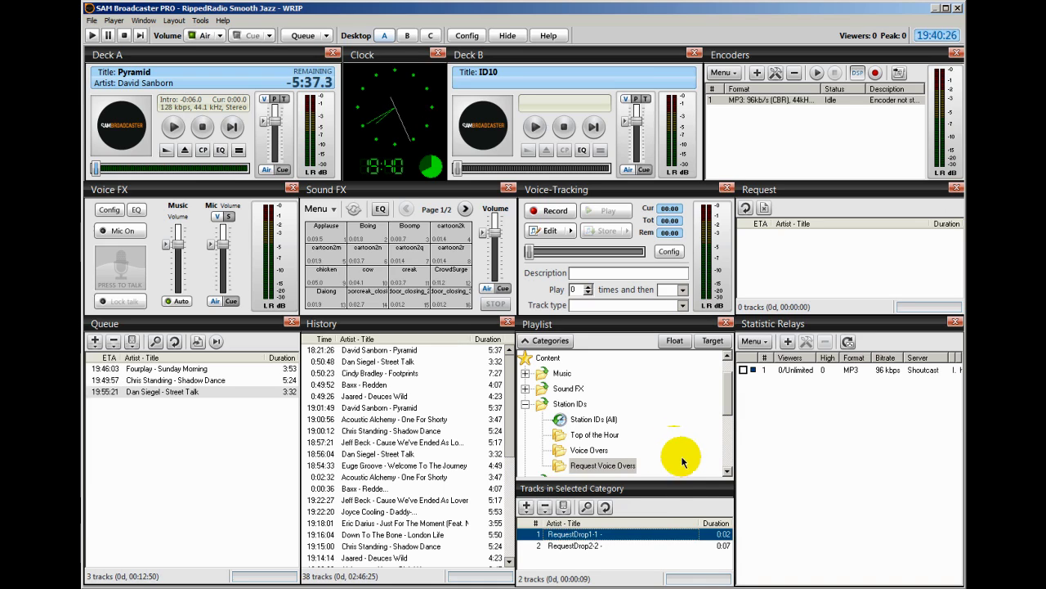
Open the song information of the RequestDrop2-2 track and set its gap killer to Disabled.
{"action": "left_click", "coordinate": [567, 546]}
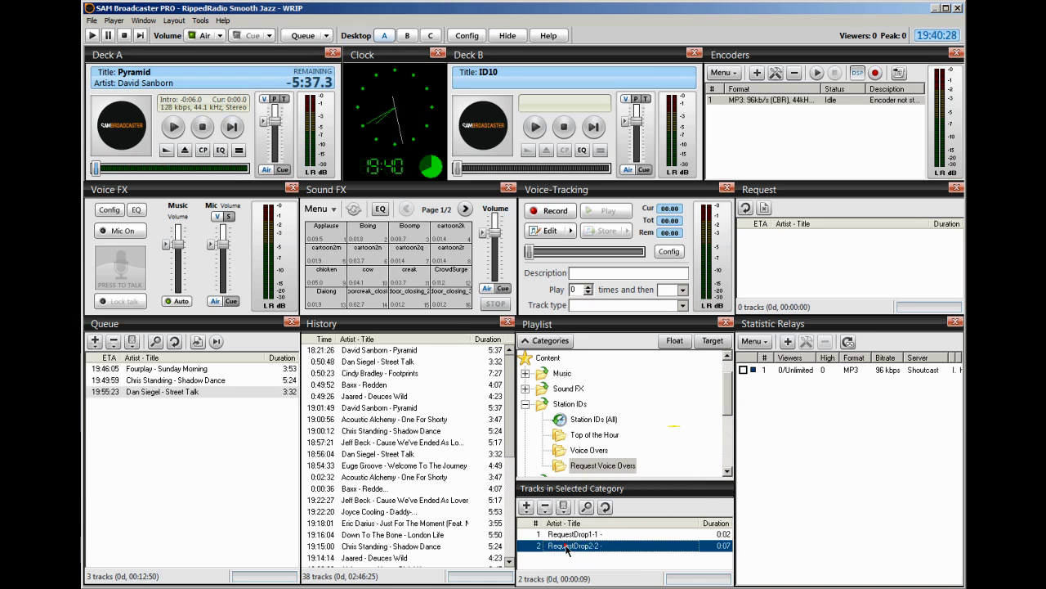
{"action": "right_click", "coordinate": [568, 548]}
{"action": "left_click", "coordinate": [585, 533]}
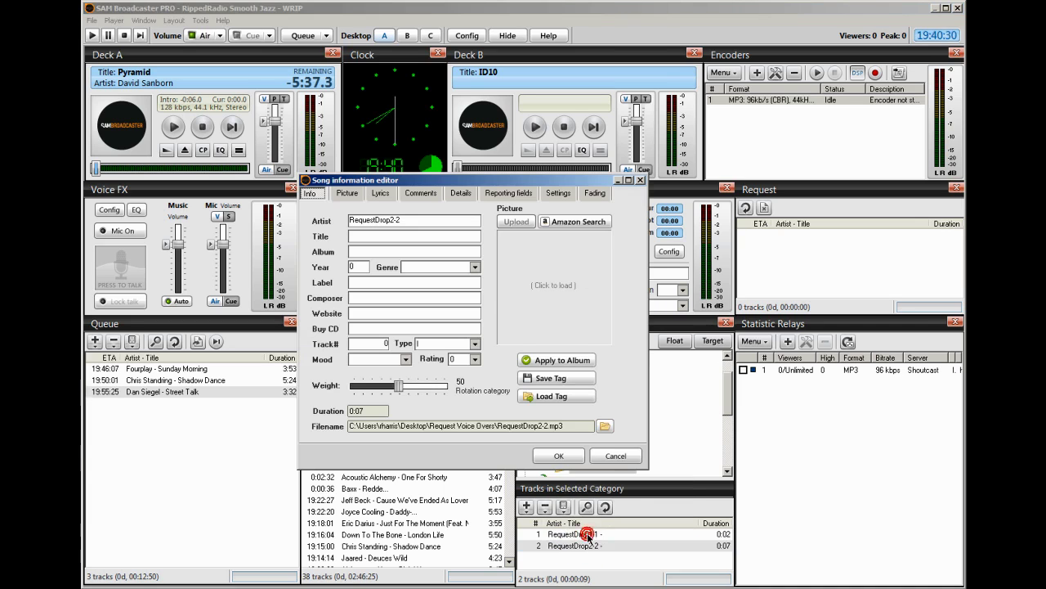
{"action": "left_click", "coordinate": [563, 194]}
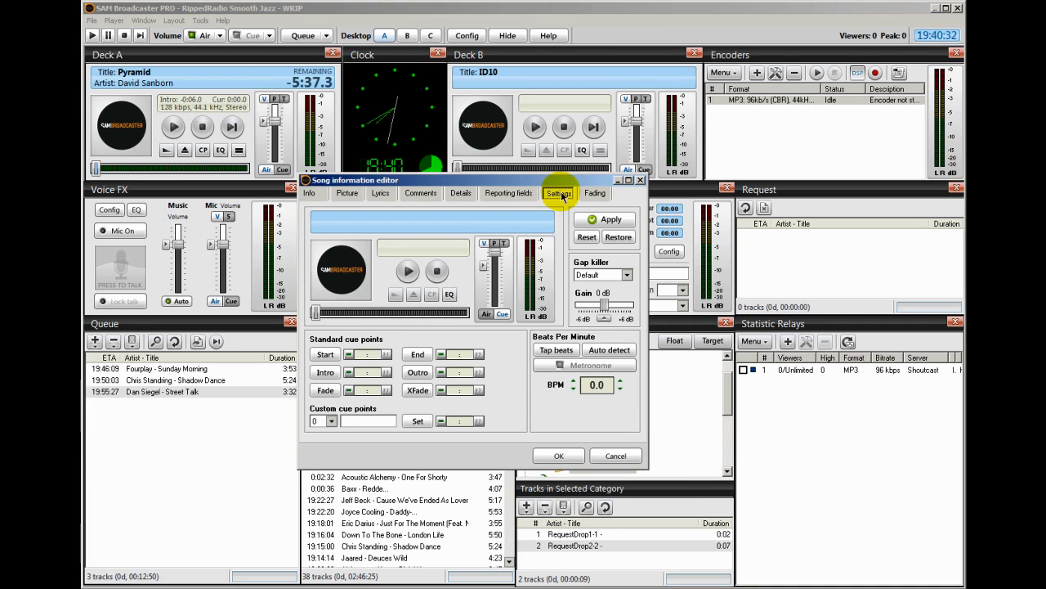
{"action": "left_click", "coordinate": [627, 275]}
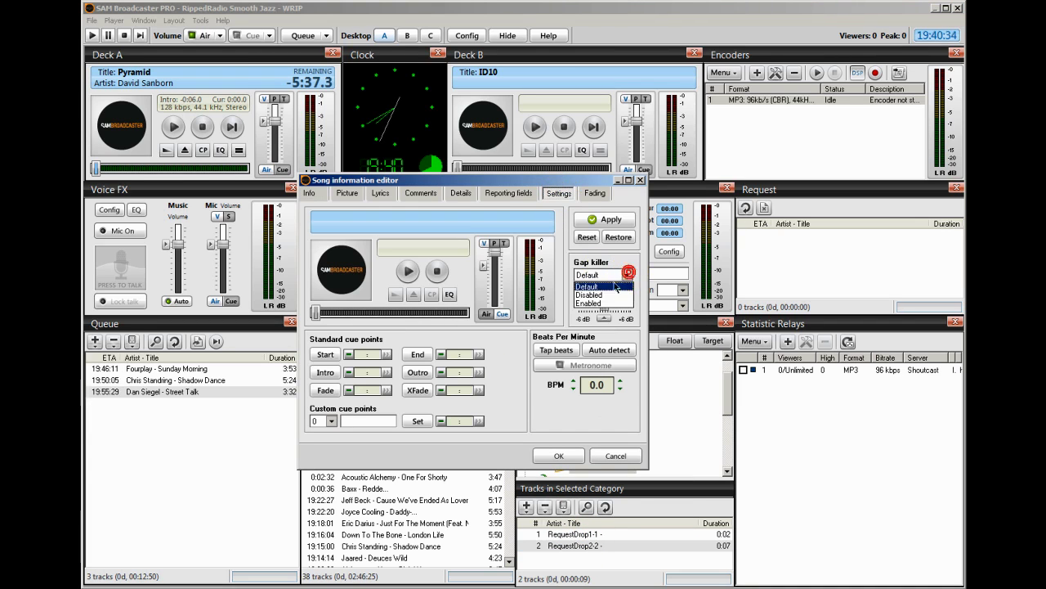
{"action": "left_click", "coordinate": [602, 296]}
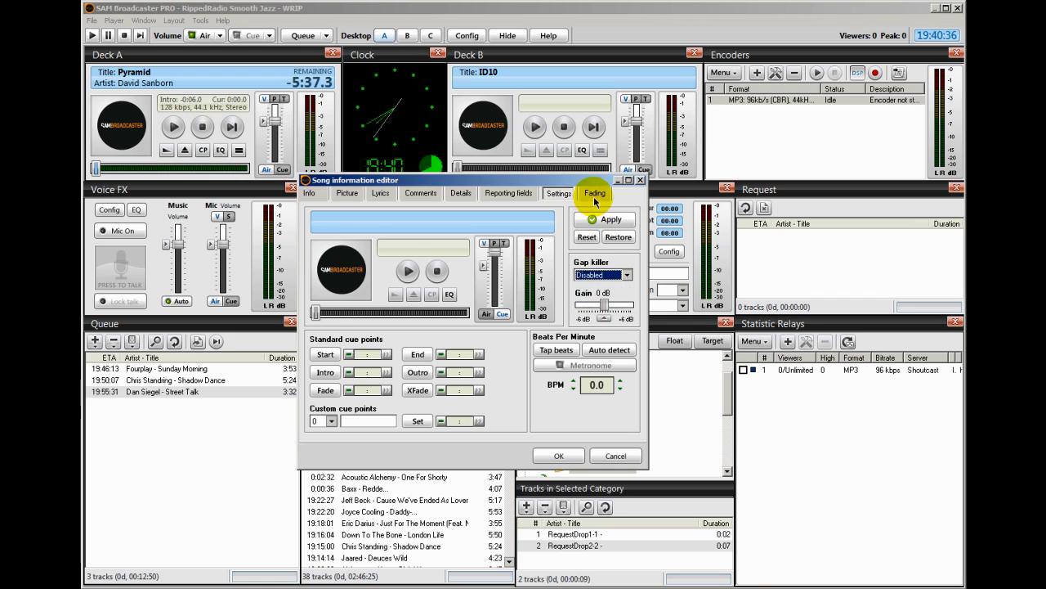
Override RequestDrop2-2's fading with fade out and fade in both disabled, and save its song information.
{"action": "left_click", "coordinate": [594, 193]}
{"action": "left_click", "coordinate": [325, 214]}
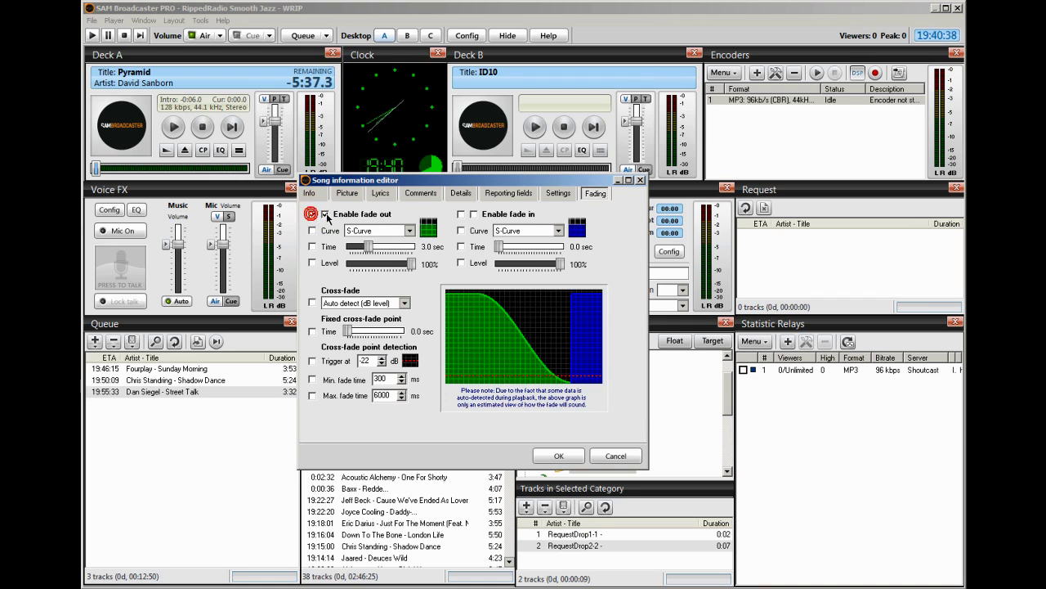
{"action": "left_click", "coordinate": [462, 214]}
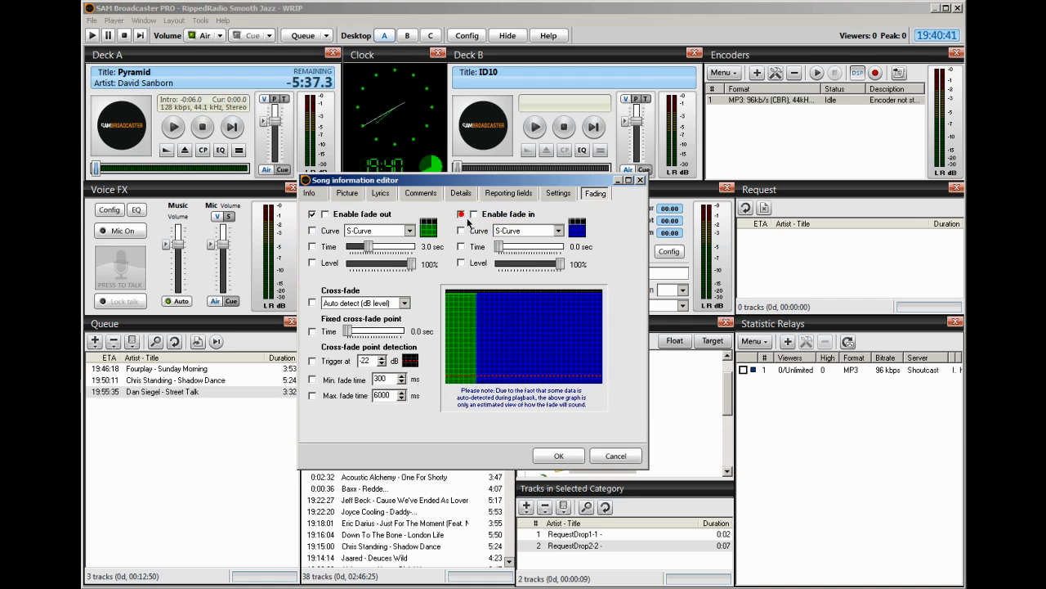
{"action": "left_click", "coordinate": [557, 456]}
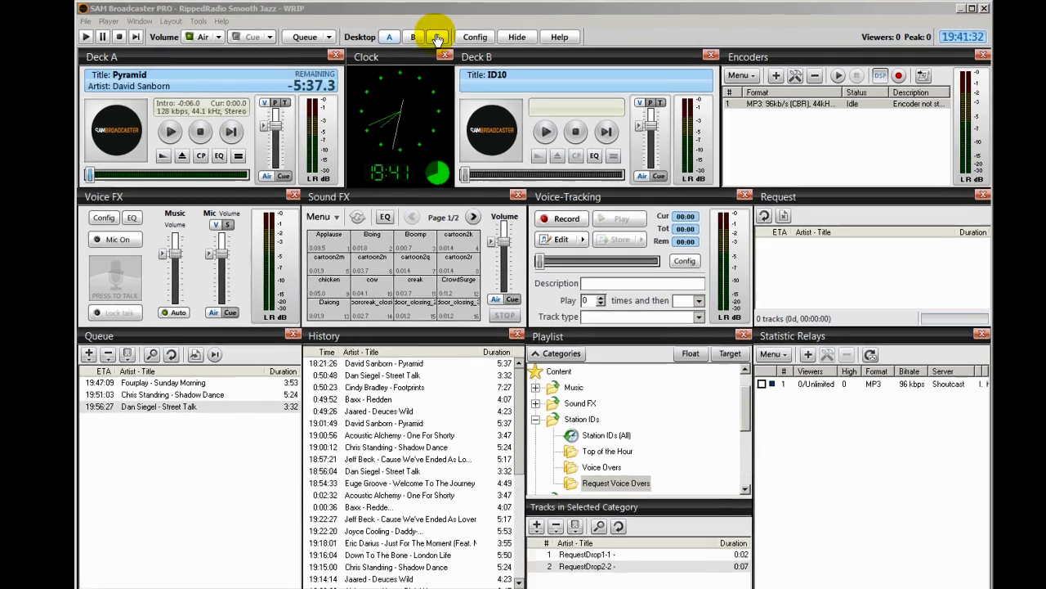
Switch to Desktop C and start the Voiceover Aux1.PAL and Request Announcer Aux2.PAL scripts.
{"action": "left_click", "coordinate": [430, 35]}
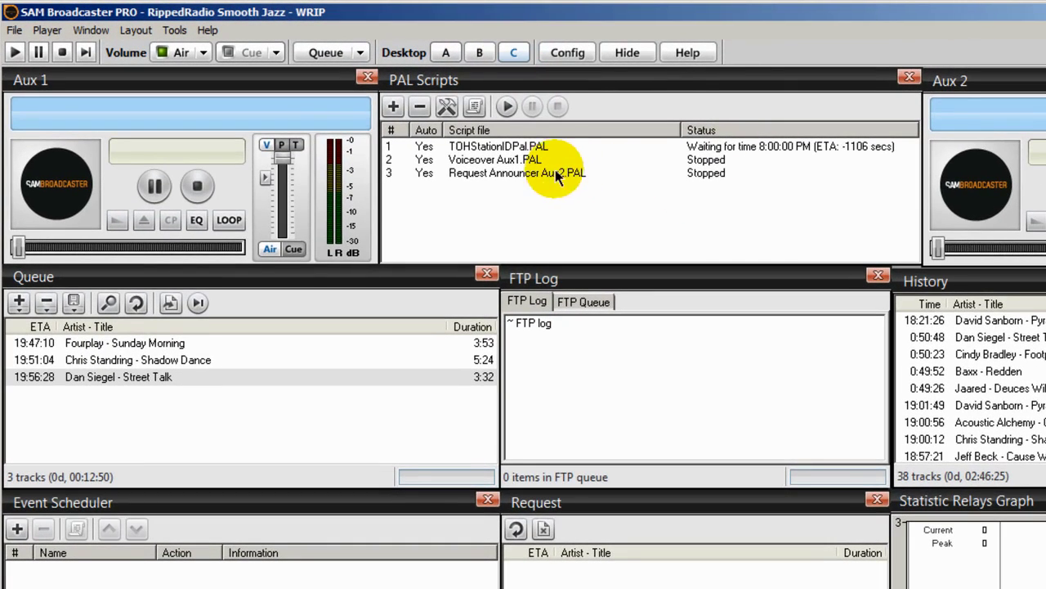
{"action": "left_click", "coordinate": [503, 161]}
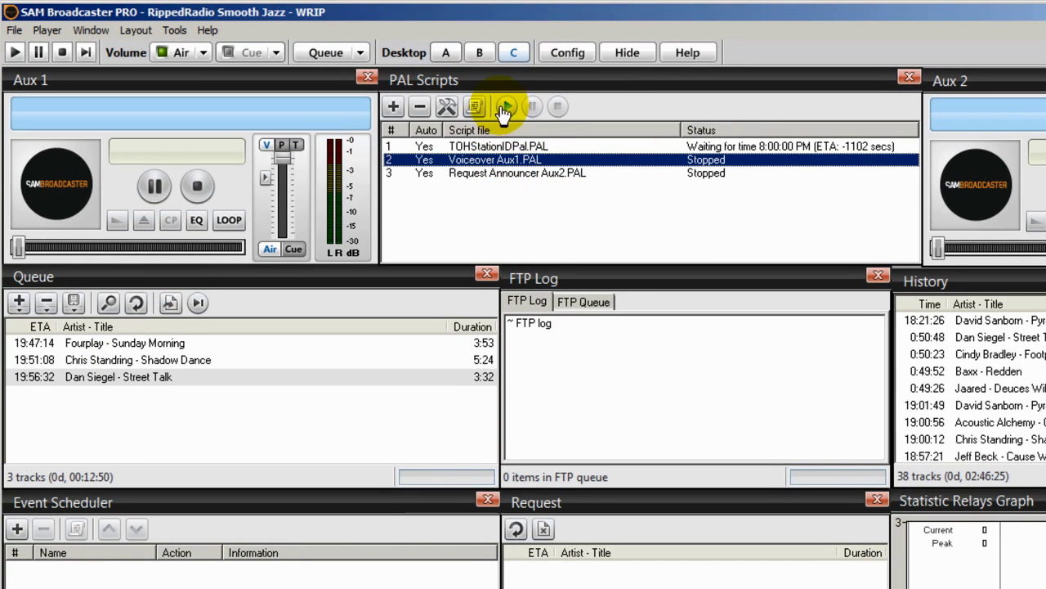
{"action": "right_click", "coordinate": [500, 162]}
{"action": "left_click", "coordinate": [549, 252]}
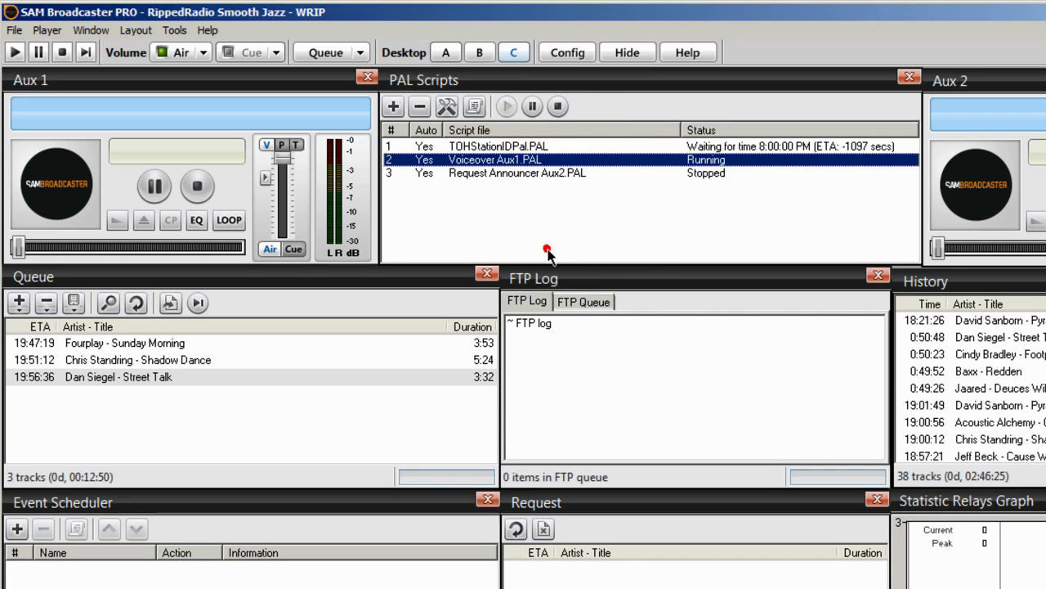
{"action": "left_click", "coordinate": [509, 172]}
{"action": "right_click", "coordinate": [508, 173]}
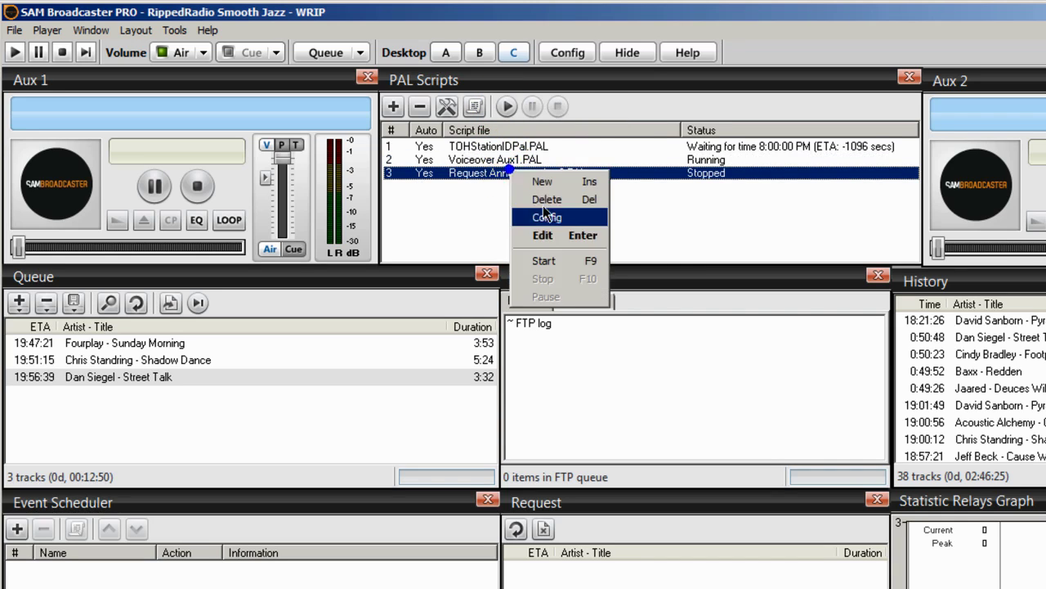
{"action": "left_click", "coordinate": [554, 256]}
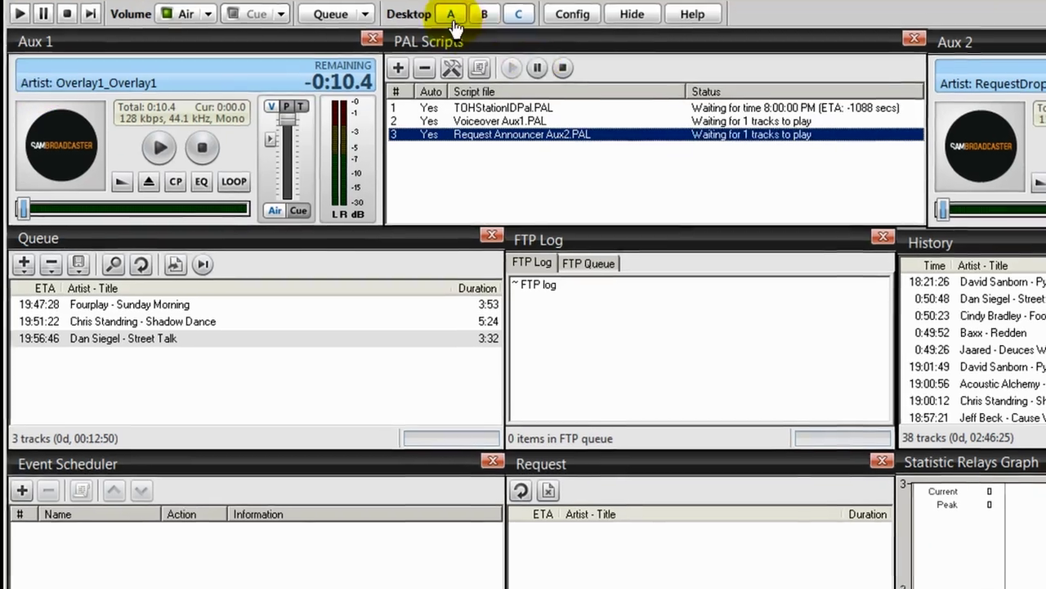
Display the Voice Overs folder's tracks on Desktop A, and return to Desktop C to view the Aux decks.
{"action": "left_click", "coordinate": [445, 52]}
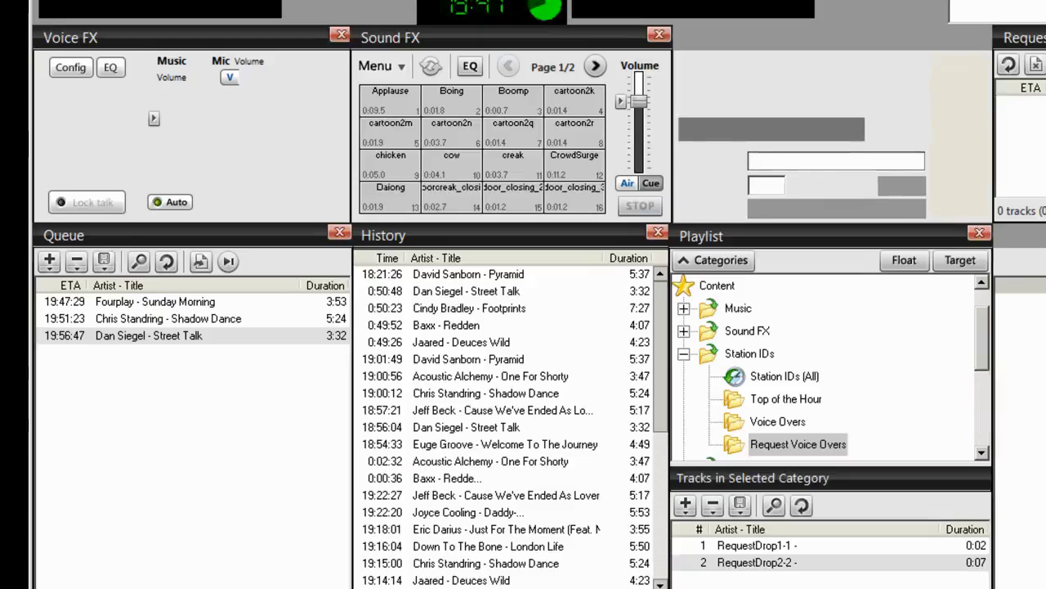
{"action": "left_click", "coordinate": [781, 391]}
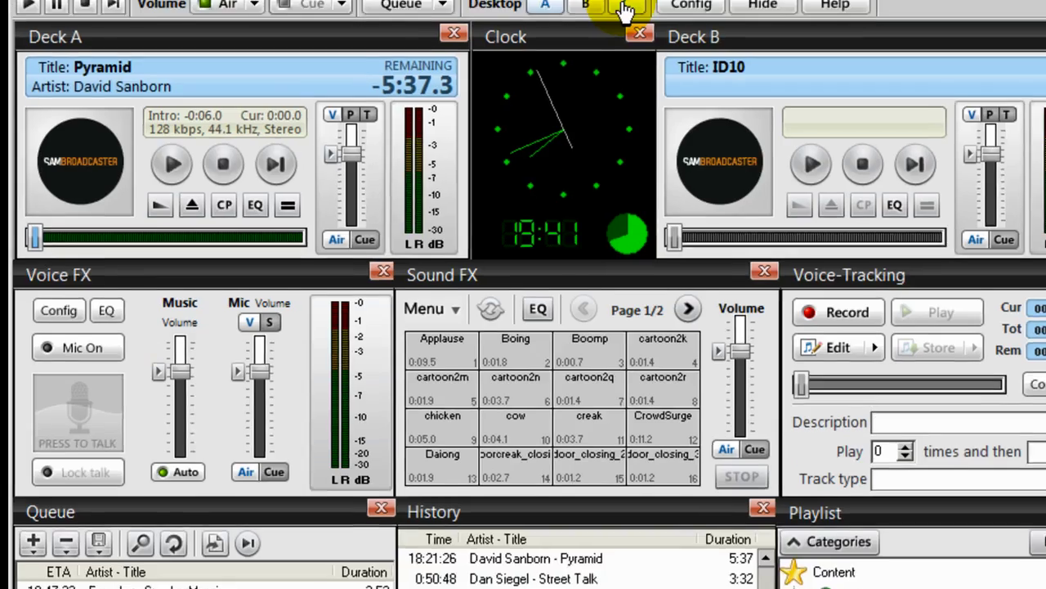
{"action": "left_click", "coordinate": [625, 6]}
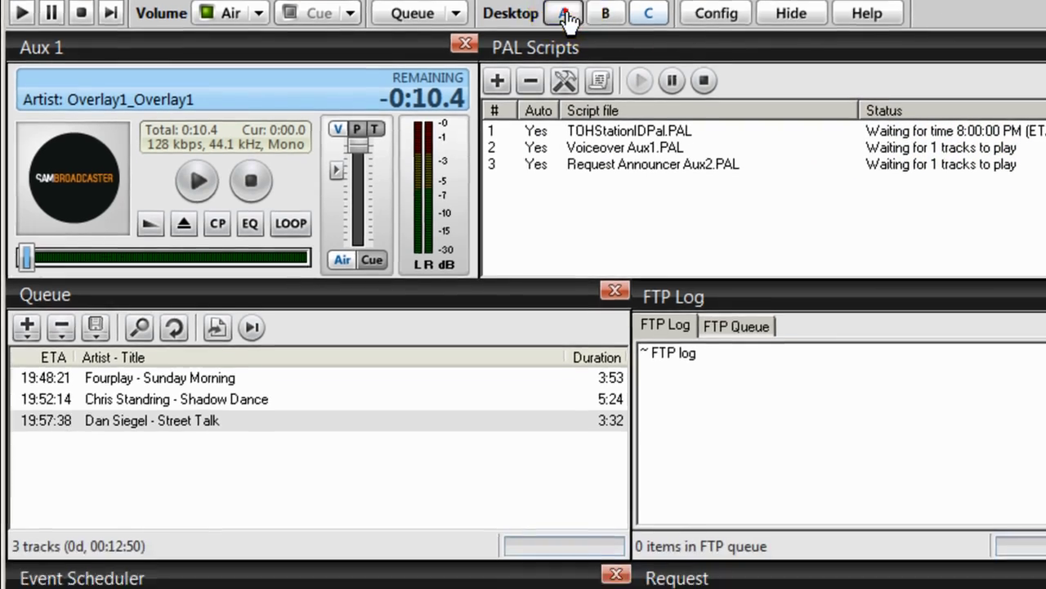
On Desktop A, open the song information of the queued A Brite Ending track and preview its intro in the settings.
{"action": "left_click", "coordinate": [567, 15]}
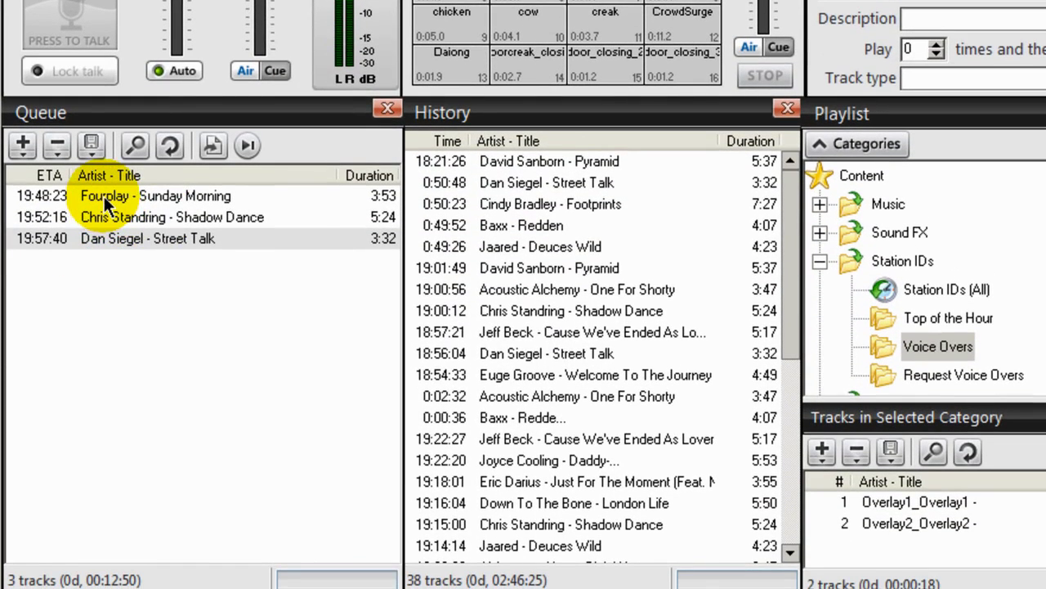
{"action": "left_click", "coordinate": [103, 196]}
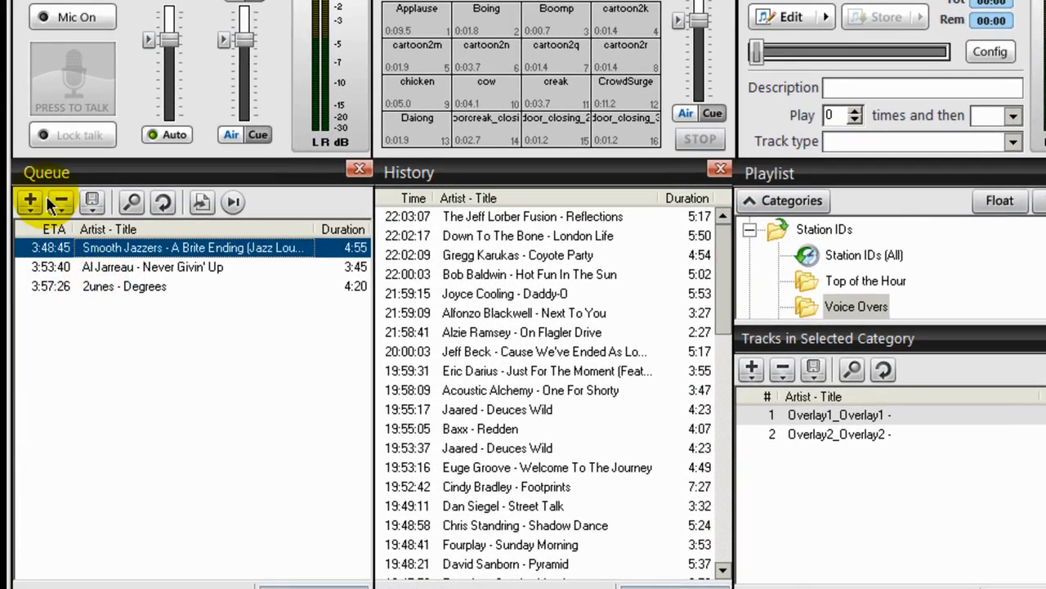
{"action": "right_click", "coordinate": [126, 252]}
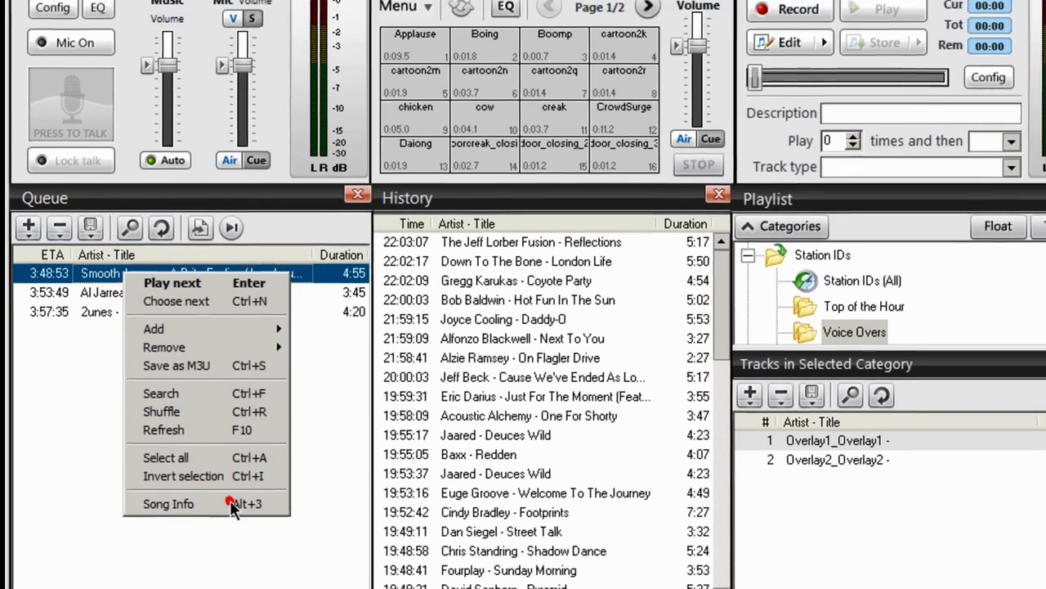
{"action": "left_click", "coordinate": [229, 478]}
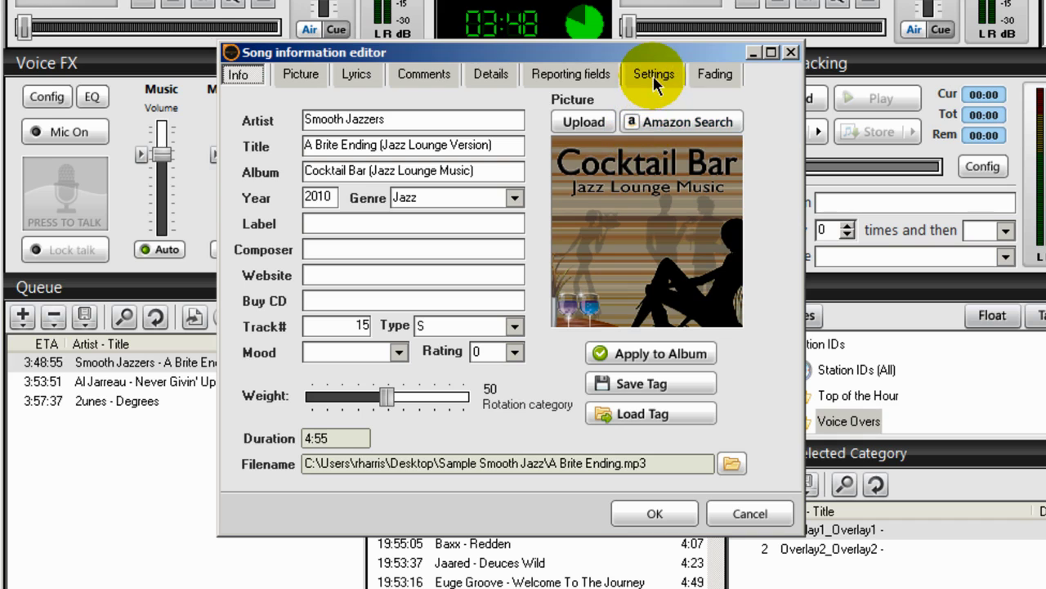
{"action": "left_click", "coordinate": [654, 75]}
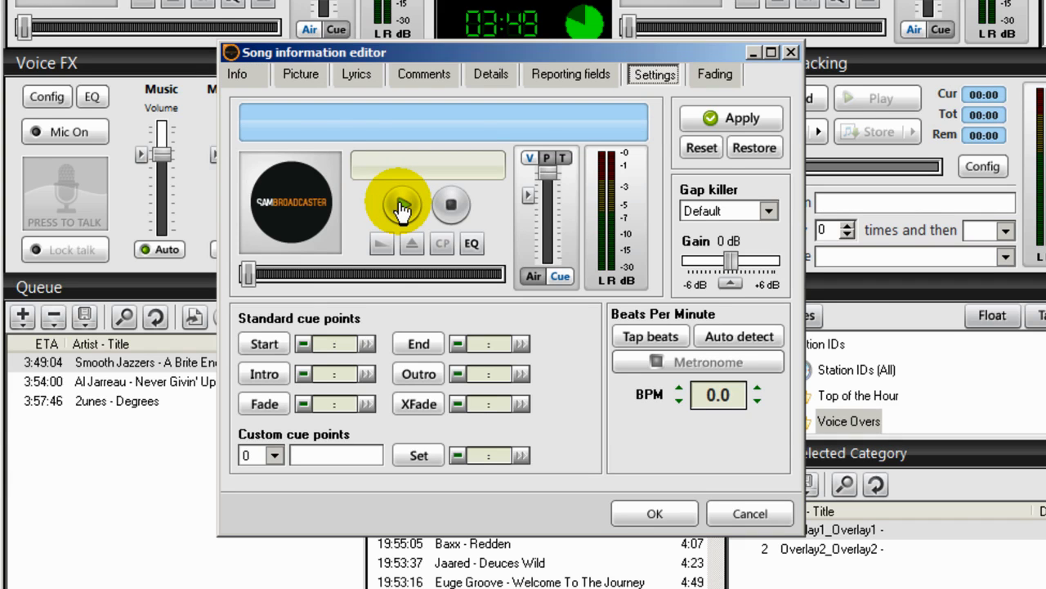
{"action": "left_click", "coordinate": [402, 206]}
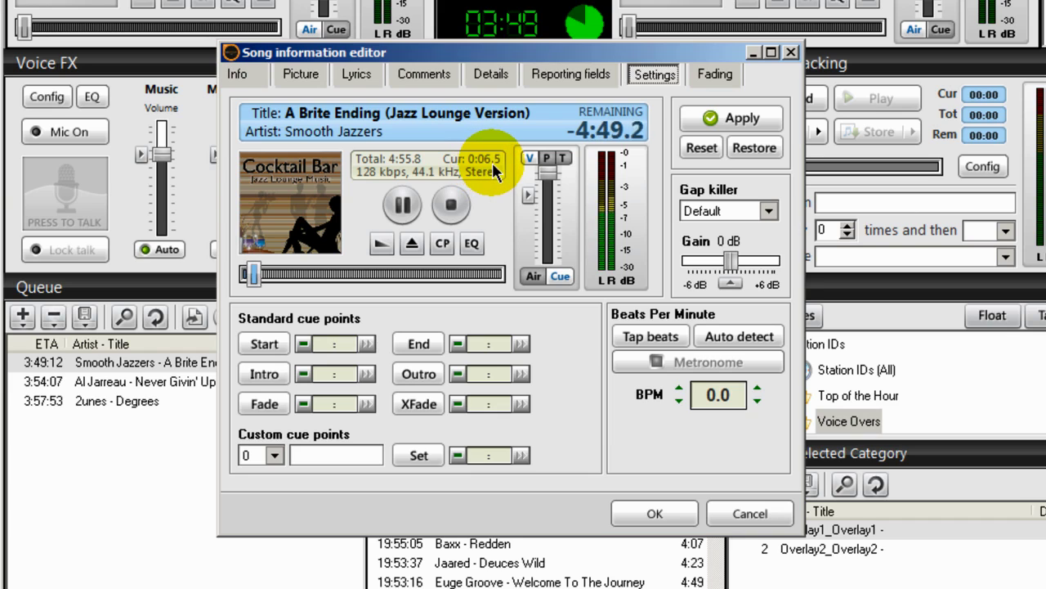
{"action": "left_click", "coordinate": [447, 207]}
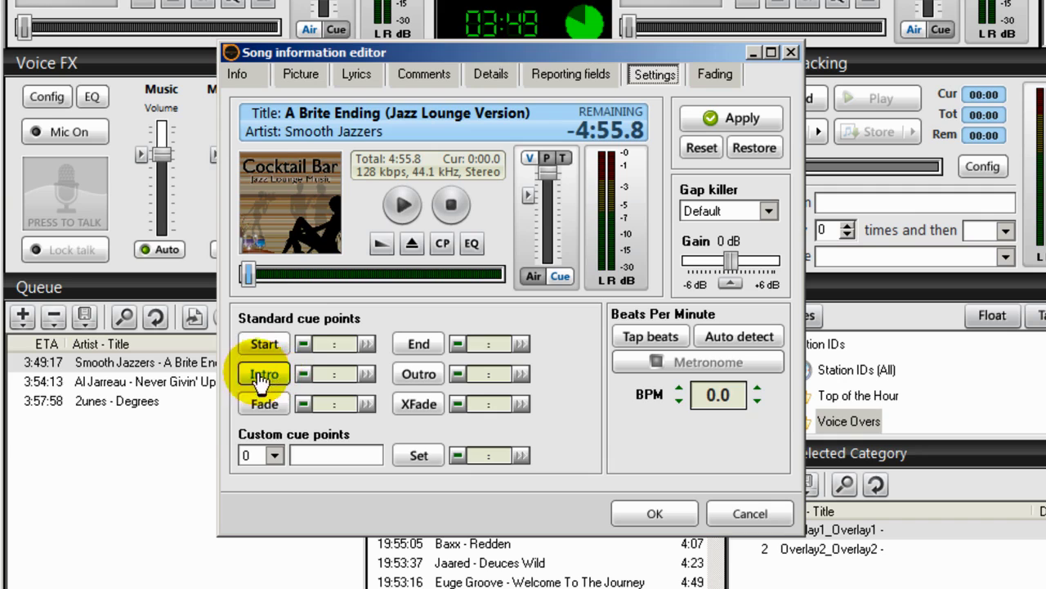
Set A Brite Ending's Intro cue point to 6 seconds and save its song information.
{"action": "double_click", "coordinate": [334, 371]}
{"action": "left_click", "coordinate": [496, 282]}
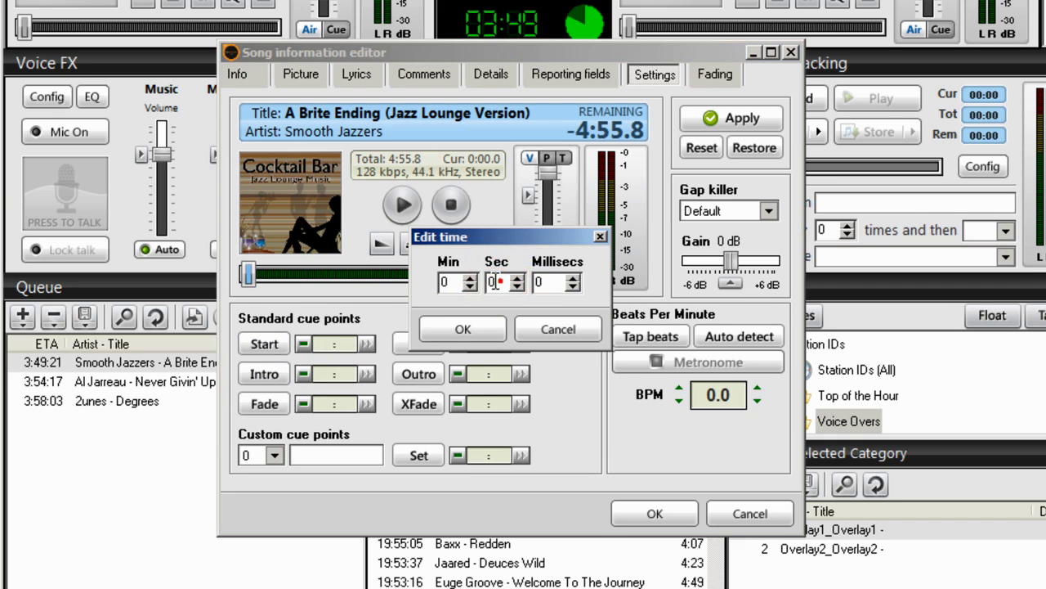
{"action": "left_click_drag", "start_coordinate": [495, 282], "coordinate": [482, 282]}
{"action": "type", "text": "6"}
{"action": "left_click", "coordinate": [464, 329]}
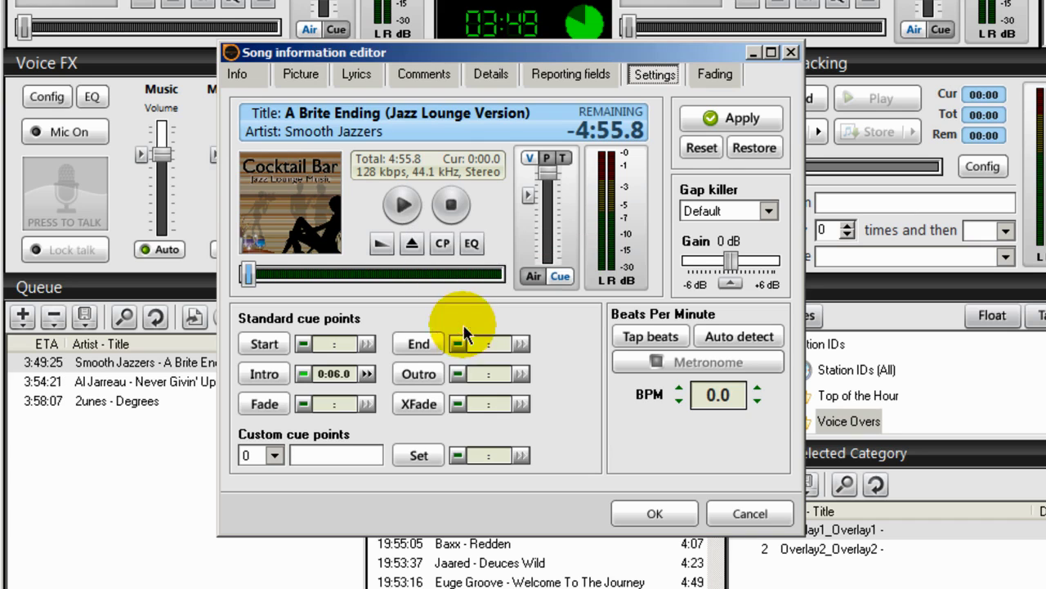
{"action": "left_click", "coordinate": [638, 515]}
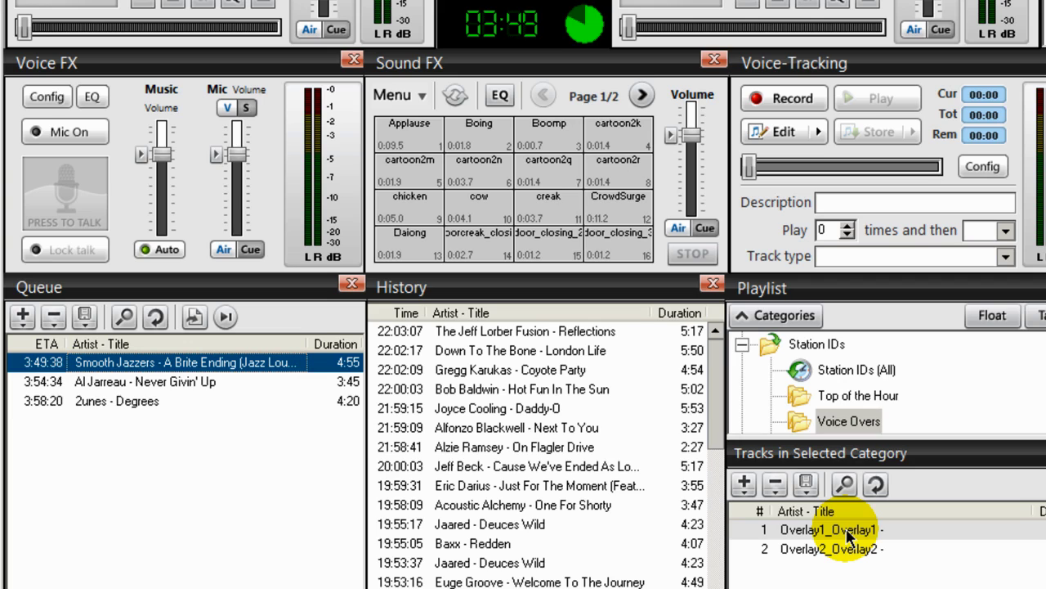
Open the song information of the queued 2unes - Degrees track and preview its intro in the settings.
{"action": "left_click", "coordinate": [90, 403]}
{"action": "right_click", "coordinate": [90, 402]}
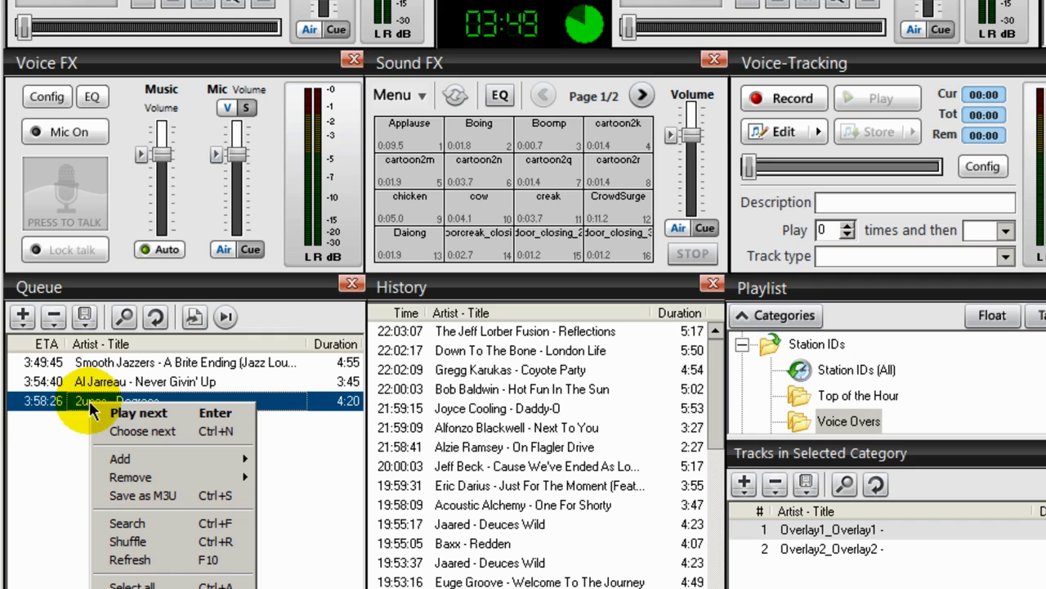
{"action": "left_click", "coordinate": [139, 586]}
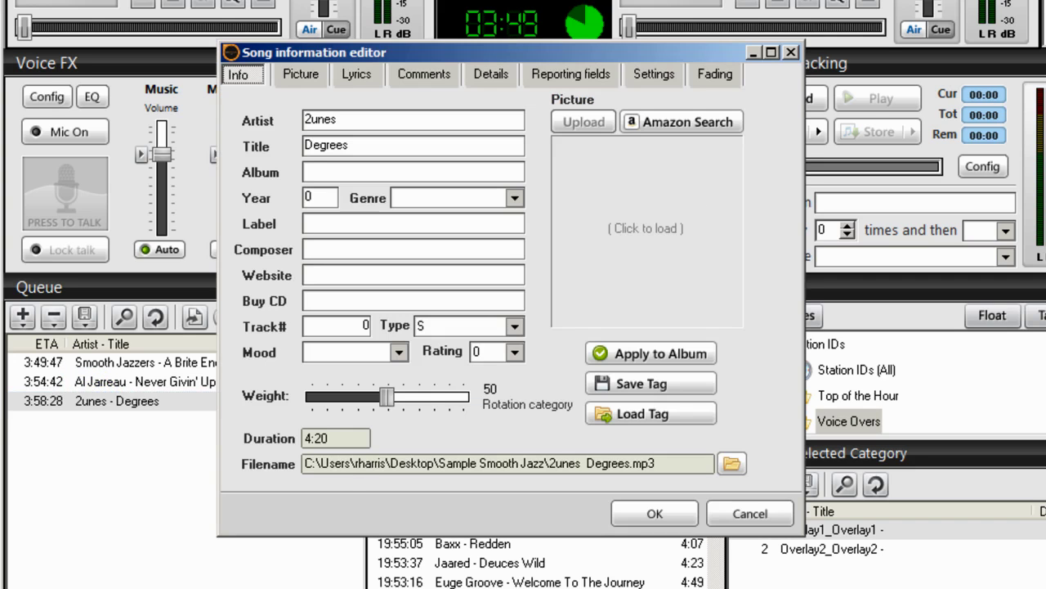
{"action": "left_click", "coordinate": [650, 73]}
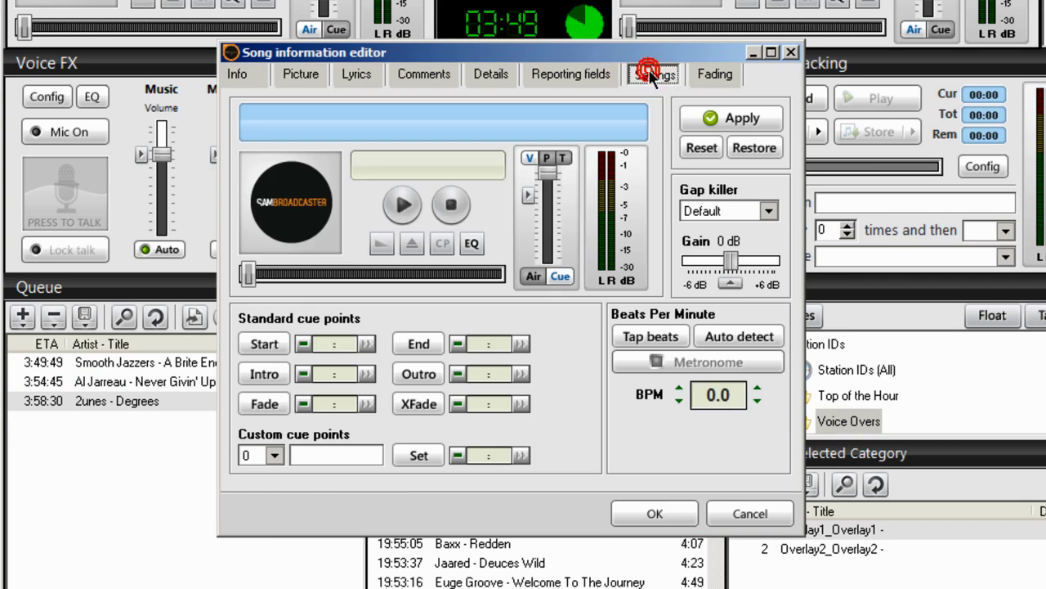
{"action": "left_click", "coordinate": [404, 208]}
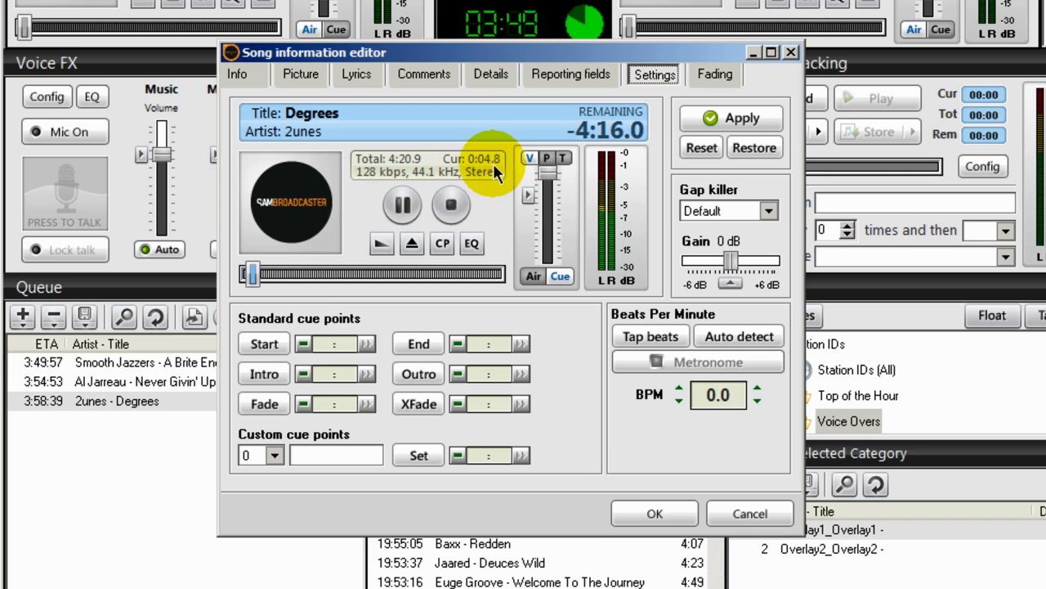
{"action": "left_click", "coordinate": [450, 205]}
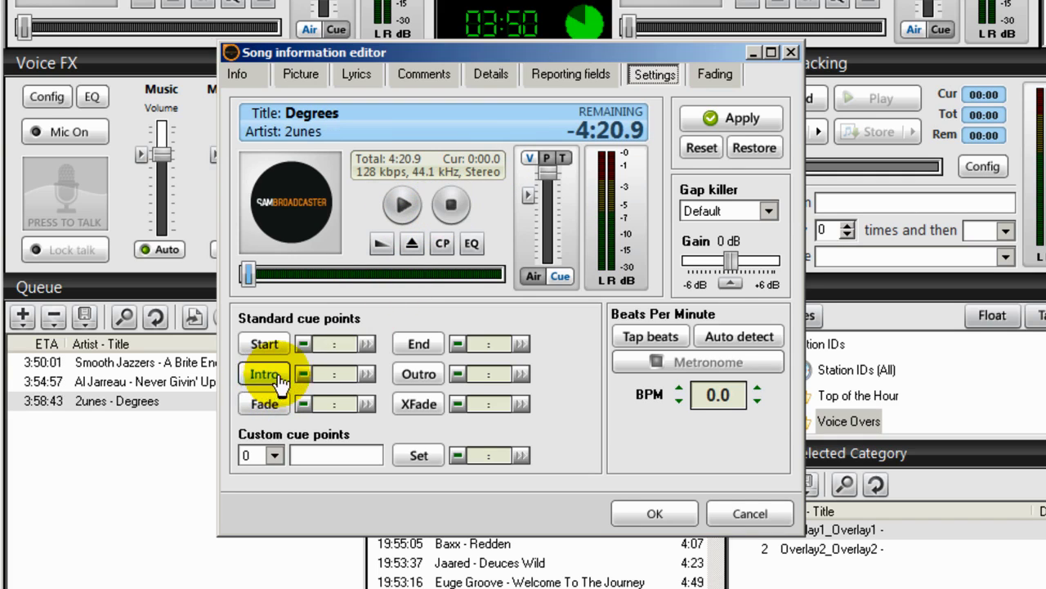
Set the Intro cue point of Degrees to 6 seconds and save its song information.
{"action": "double_click", "coordinate": [335, 372]}
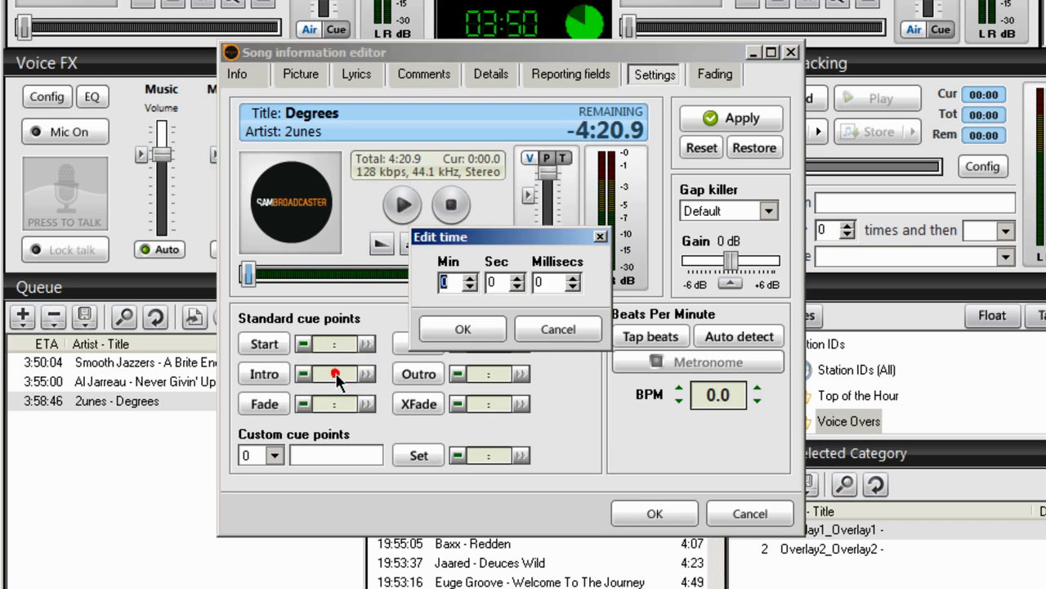
{"action": "double_click", "coordinate": [493, 282]}
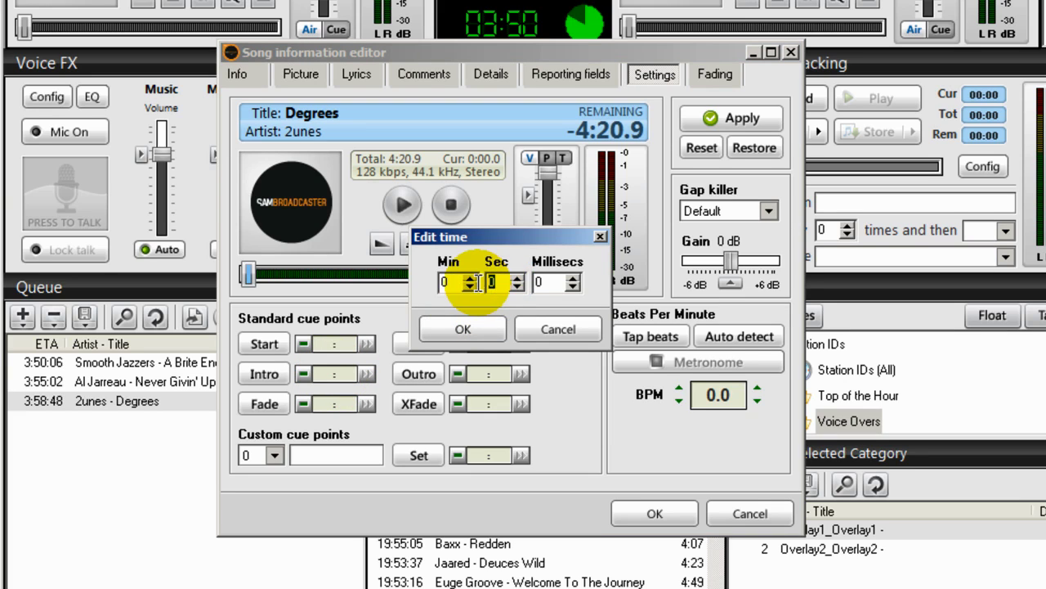
{"action": "type", "text": "6"}
{"action": "left_click", "coordinate": [473, 332]}
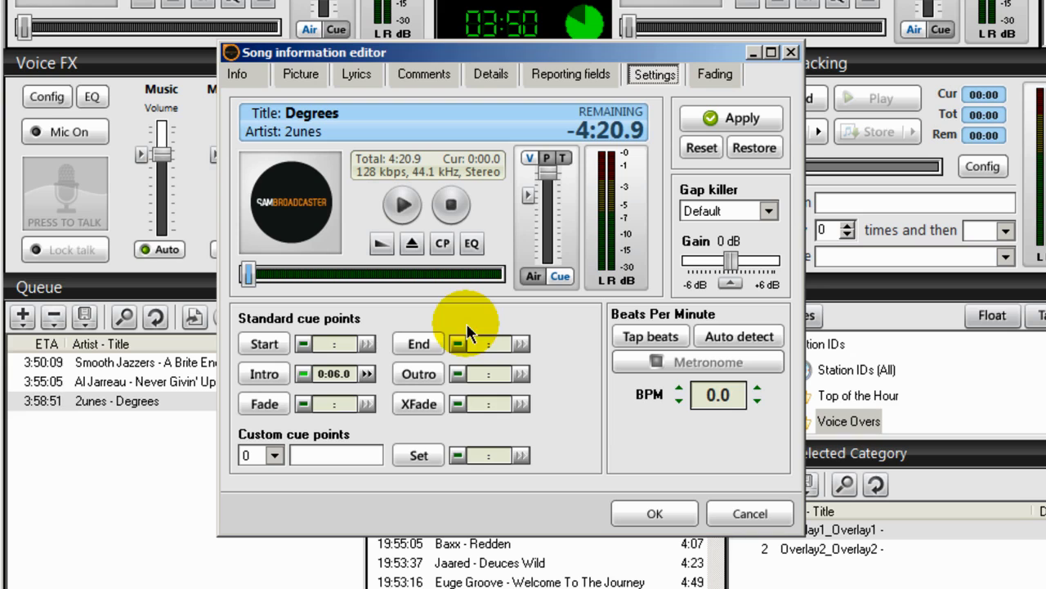
{"action": "left_click", "coordinate": [648, 515]}
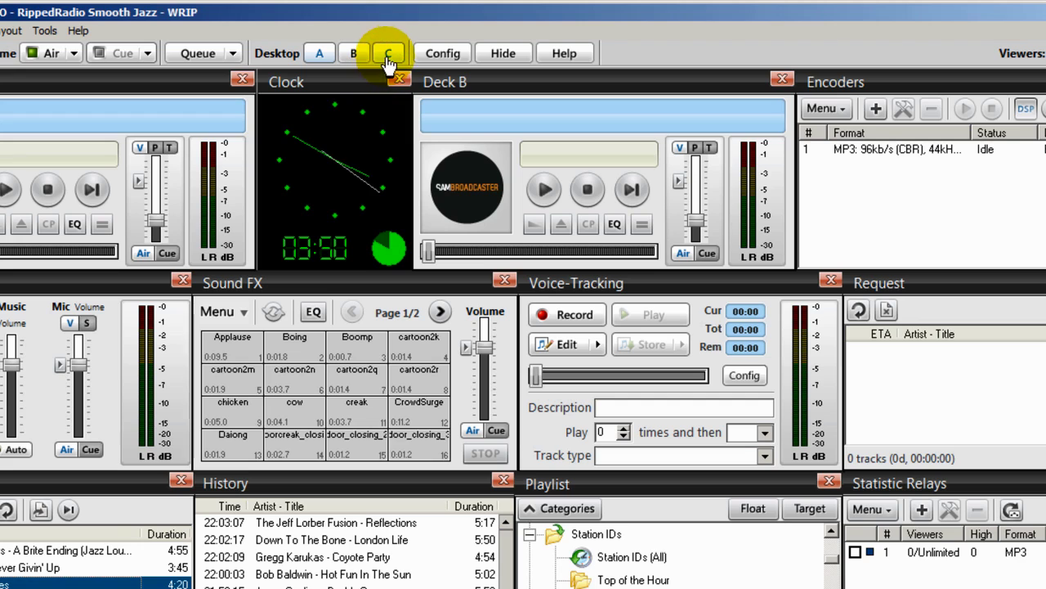
View the voiceover loaded in Aux 1 on Desktop C, and return to Desktop A to start playing the queue.
{"action": "left_click", "coordinate": [388, 56]}
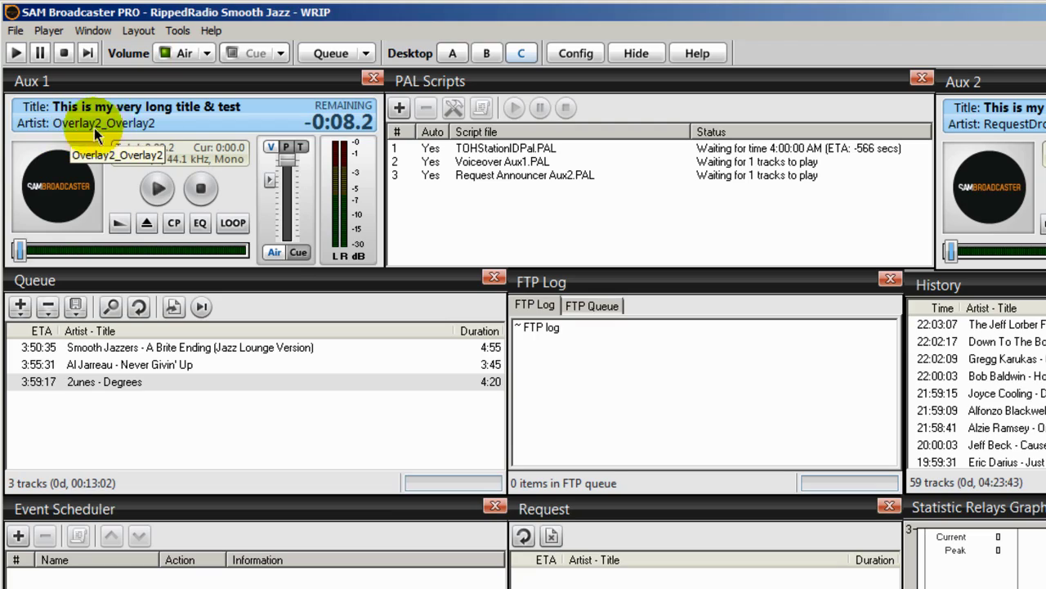
{"action": "left_click", "coordinate": [452, 53]}
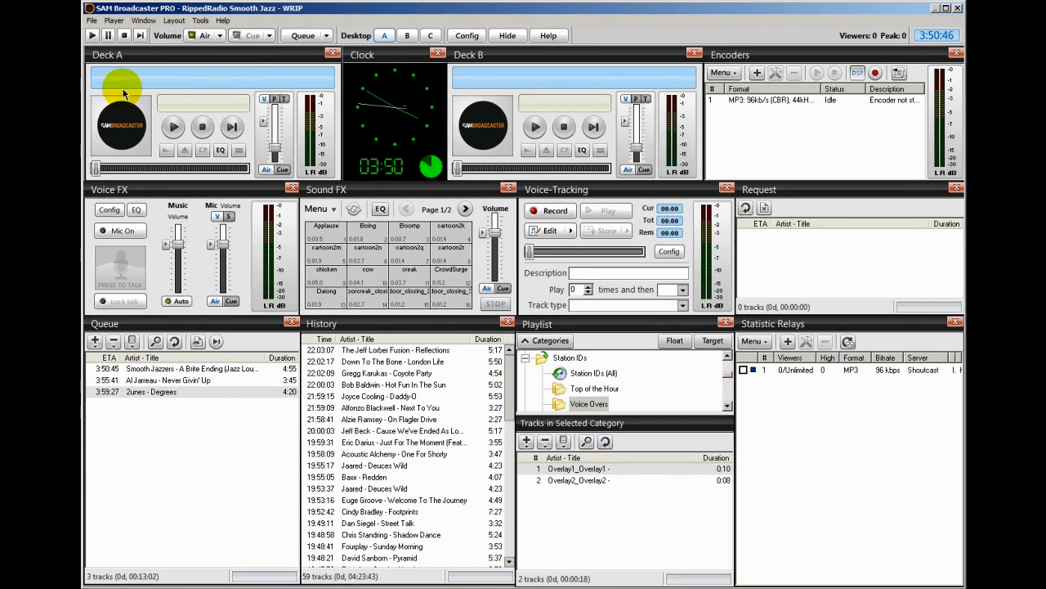
{"action": "left_click", "coordinate": [92, 36]}
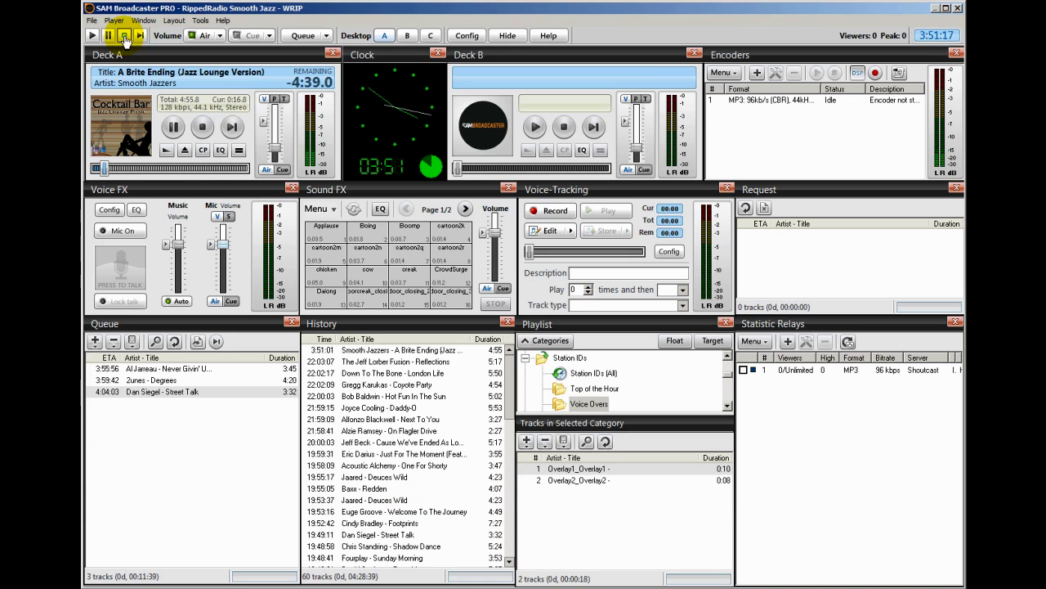
On Desktop C, stop the Voiceover Aux1.PAL script and start it again.
{"action": "left_click", "coordinate": [430, 35]}
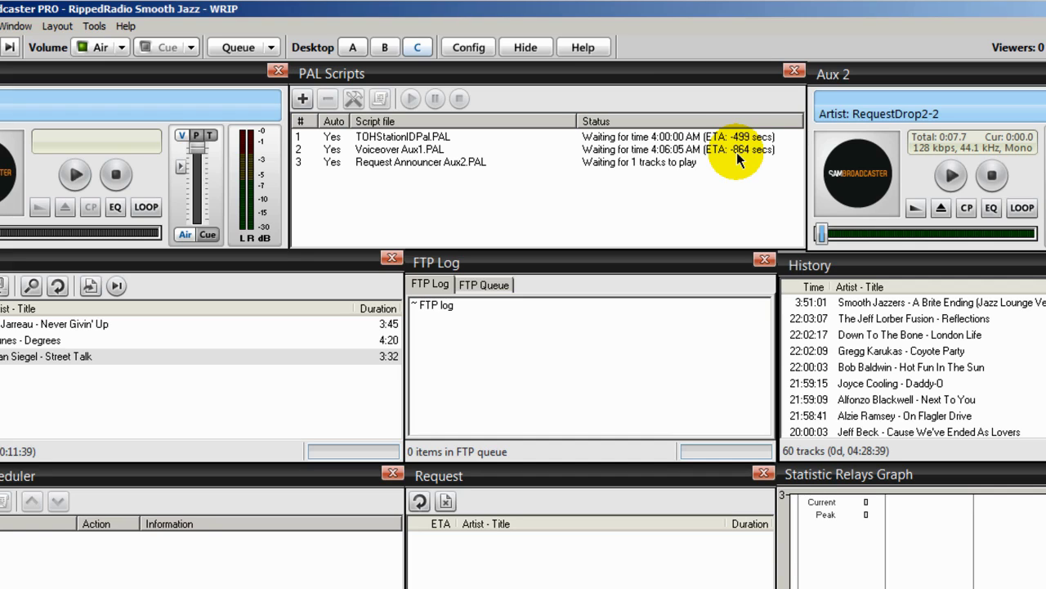
{"action": "left_click", "coordinate": [676, 151]}
{"action": "right_click", "coordinate": [677, 152]}
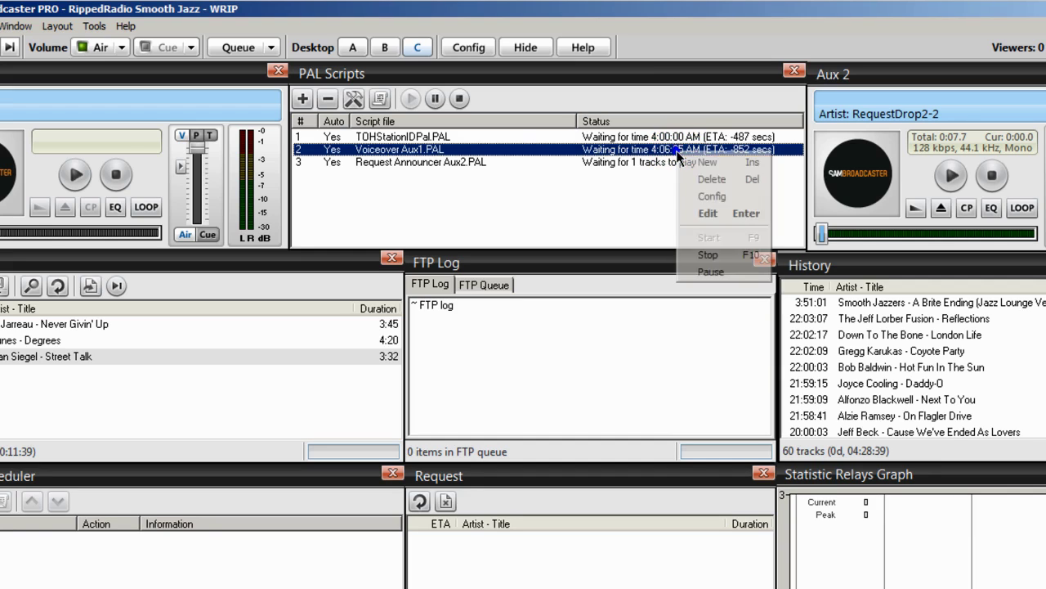
{"action": "left_click", "coordinate": [718, 256]}
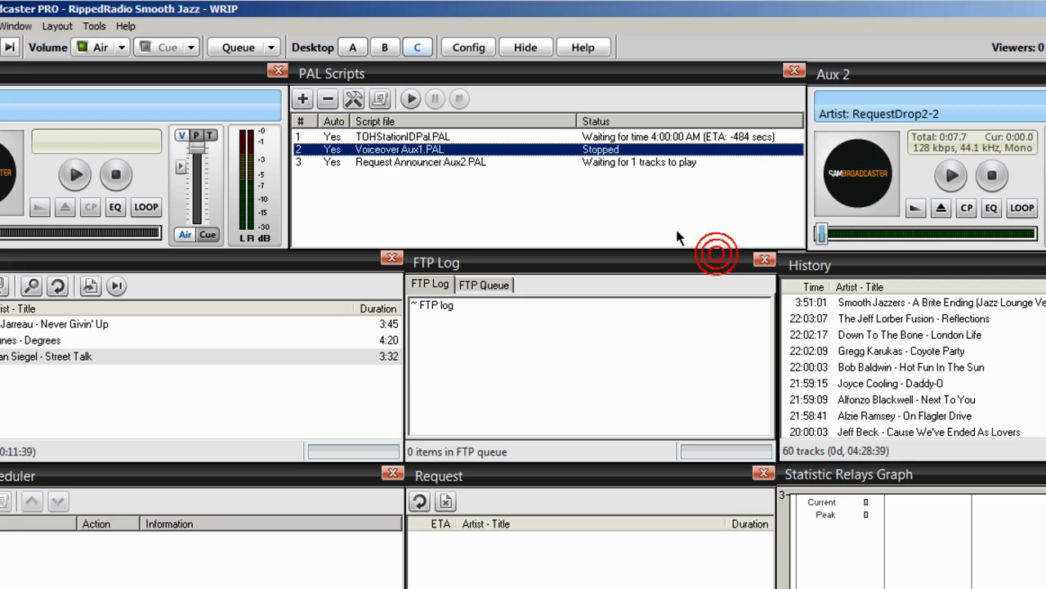
{"action": "right_click", "coordinate": [460, 149]}
{"action": "left_click", "coordinate": [487, 231]}
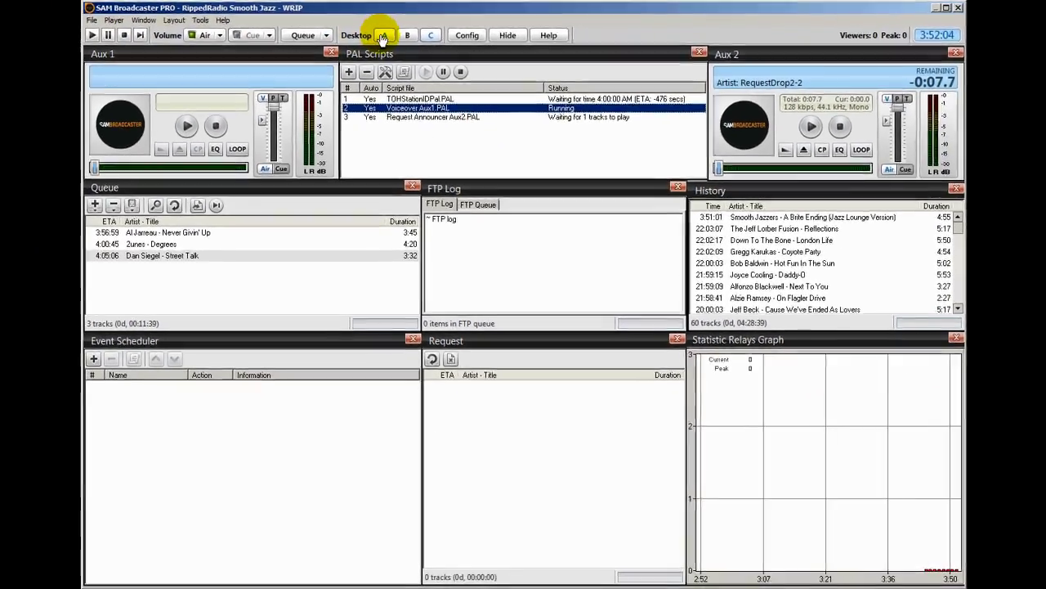
Return to Desktop A, play A Brite Ending, and fade Deck A out into the next queued track.
{"action": "left_click", "coordinate": [384, 47]}
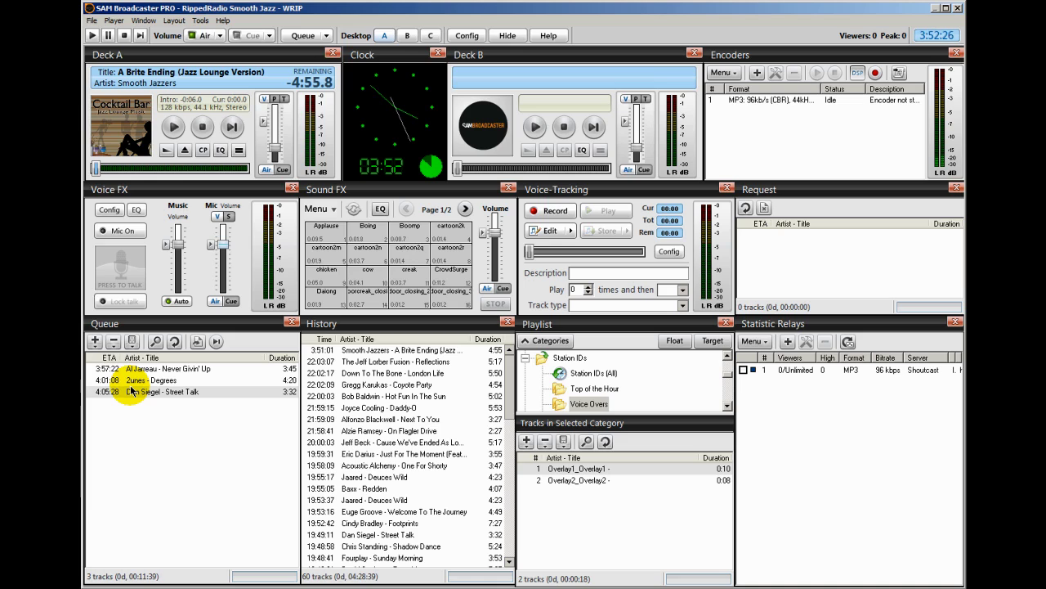
{"action": "left_click", "coordinate": [91, 35]}
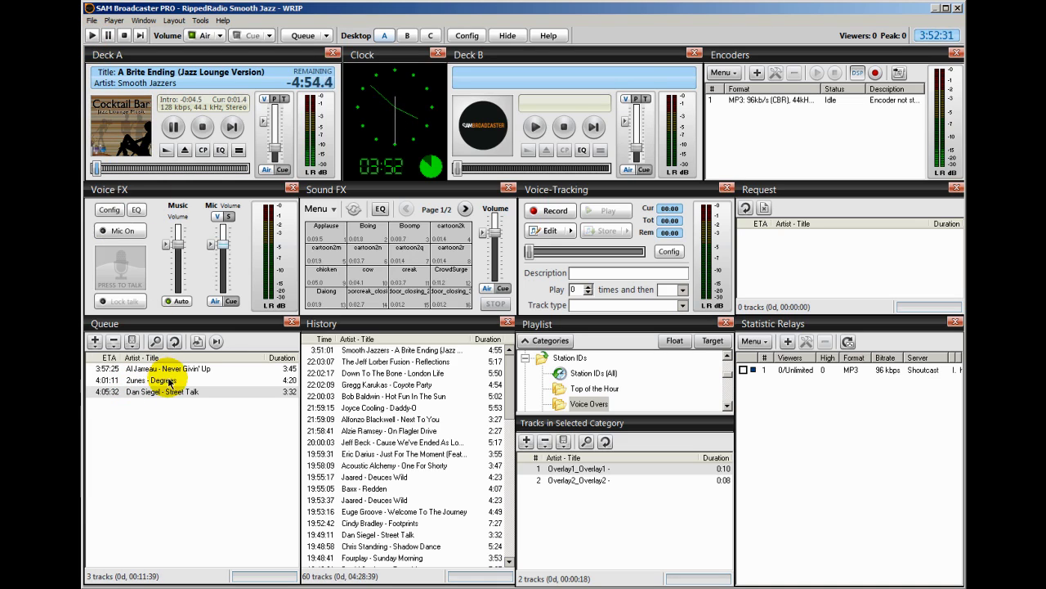
{"action": "left_click", "coordinate": [165, 151]}
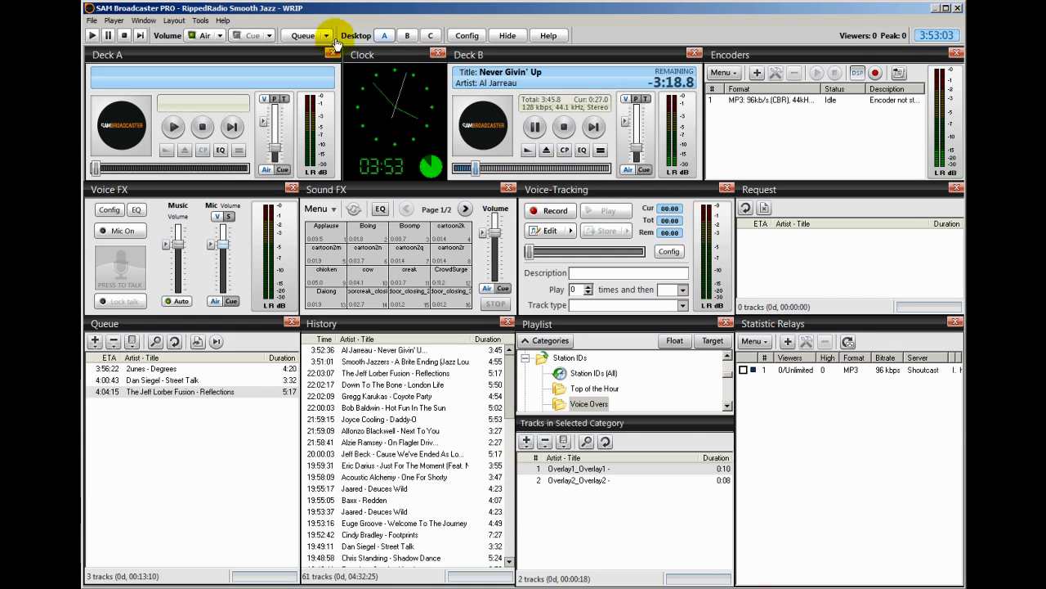
Restart the Voiceover Aux1.PAL script once more on Desktop C and go back to Desktop A.
{"action": "left_click", "coordinate": [407, 35]}
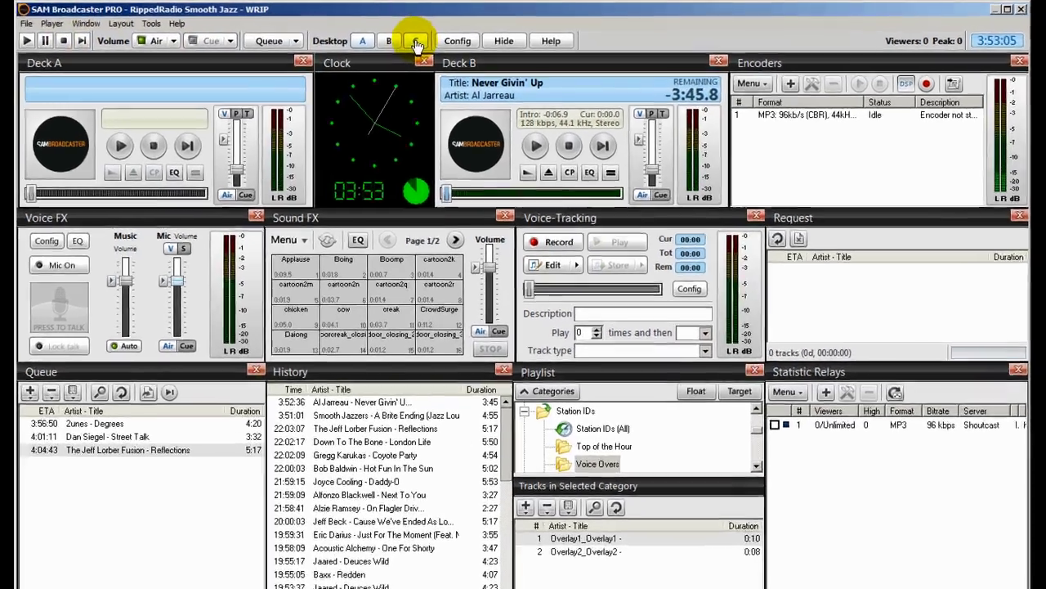
{"action": "left_click", "coordinate": [431, 35]}
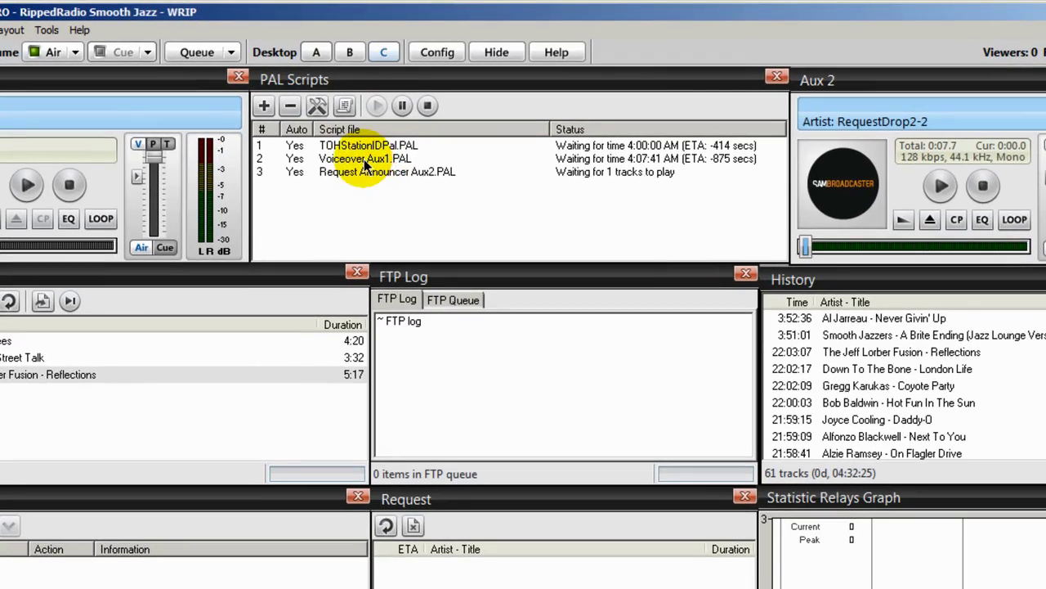
{"action": "left_click", "coordinate": [365, 160]}
{"action": "right_click", "coordinate": [365, 159]}
{"action": "left_click", "coordinate": [391, 267]}
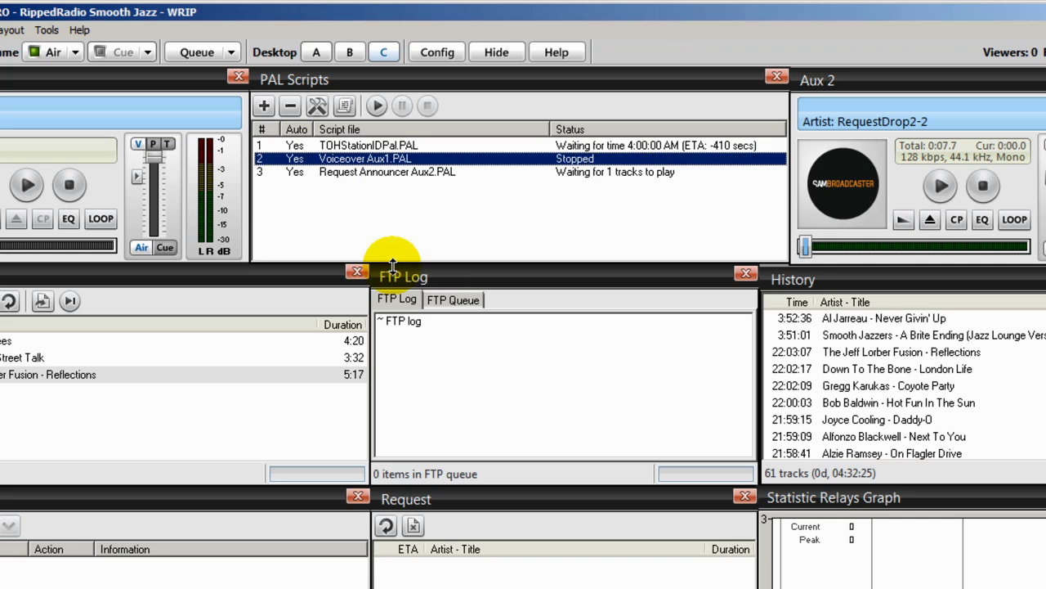
{"action": "right_click", "coordinate": [379, 159]}
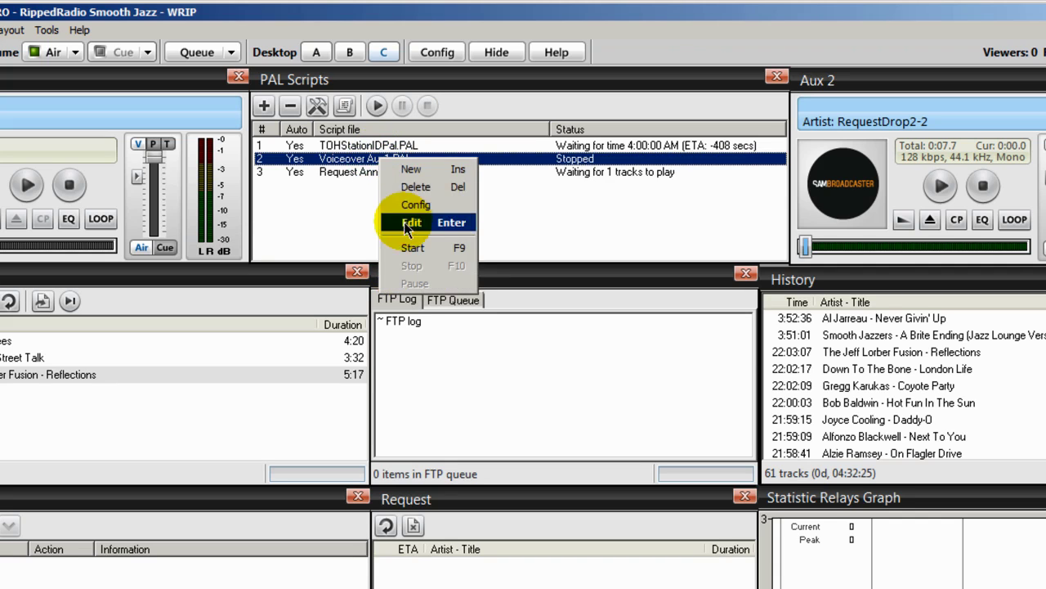
{"action": "left_click", "coordinate": [407, 248]}
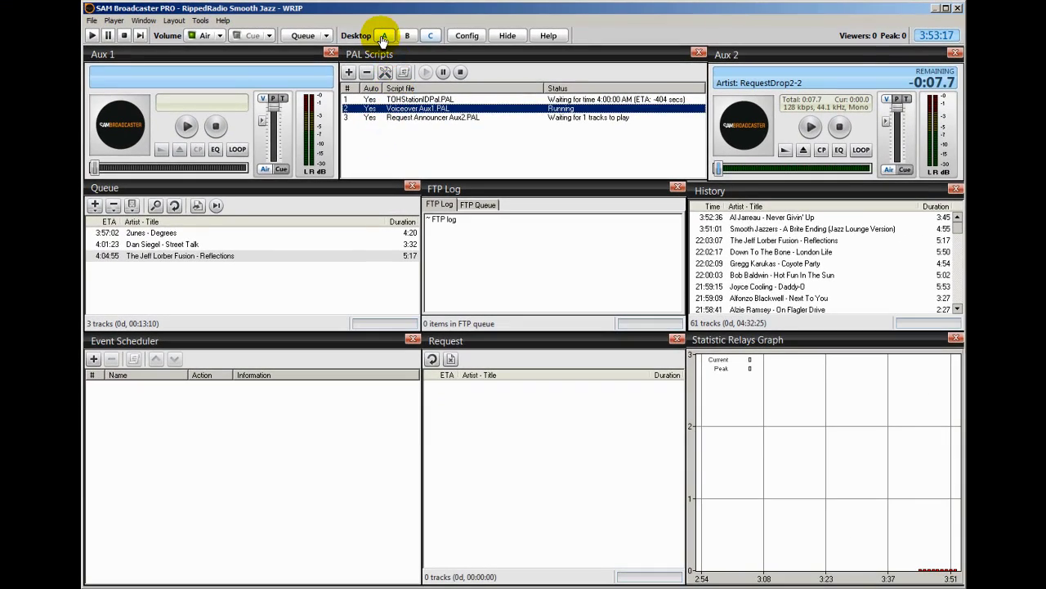
{"action": "left_click", "coordinate": [383, 37]}
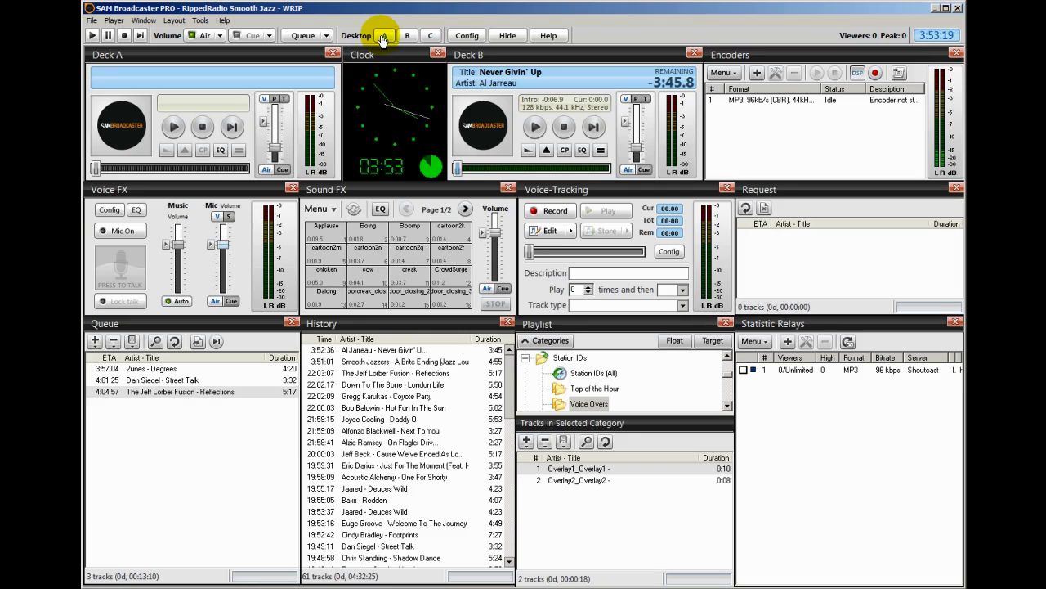
Play Never Givin' Up, fade Deck B out into the next queued track, Degrees, and stop playback.
{"action": "left_click", "coordinate": [92, 37]}
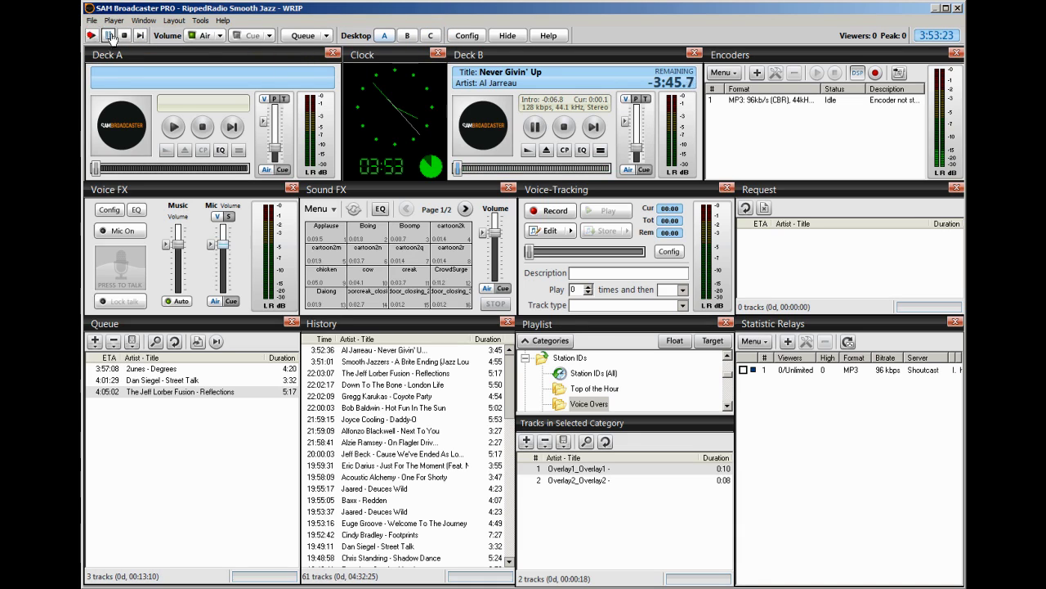
{"action": "left_click", "coordinate": [528, 151]}
{"action": "left_click", "coordinate": [177, 304]}
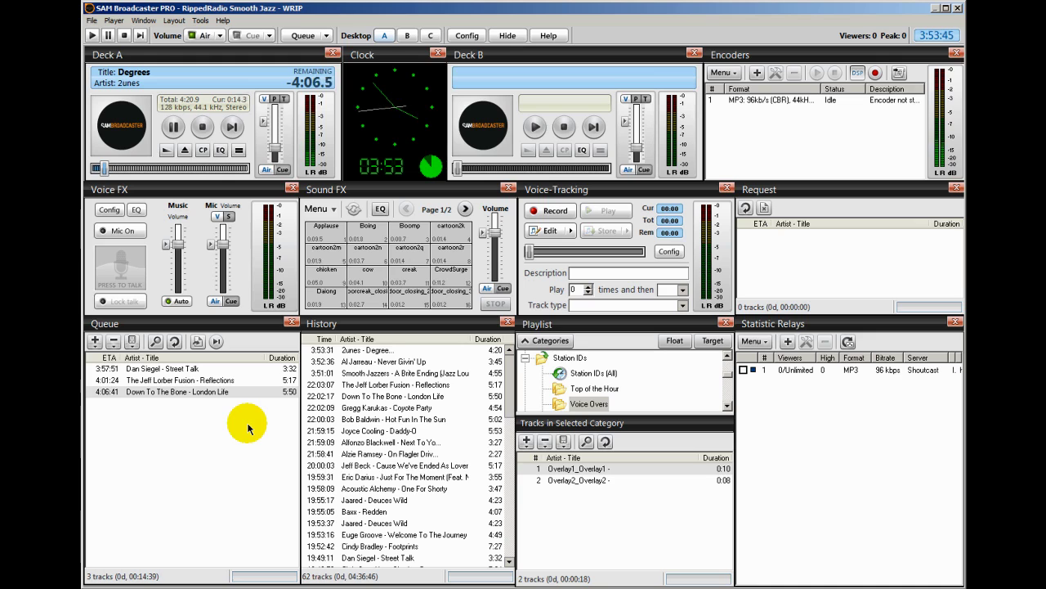
{"action": "left_click", "coordinate": [124, 35]}
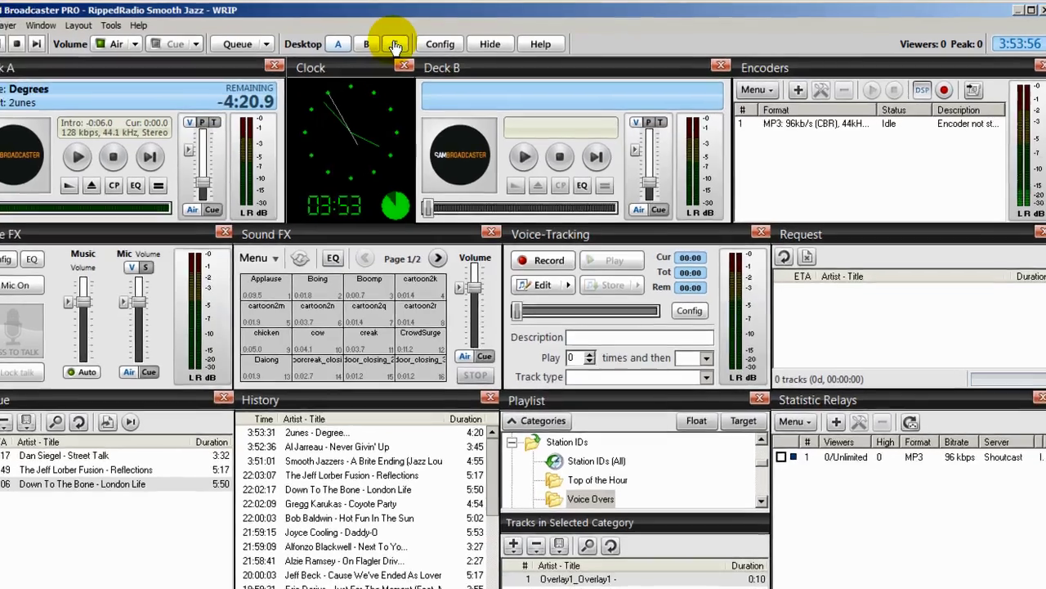
Review the PAL scripts and the request drop loaded in Aux 2 on Desktop C, and return to Desktop A.
{"action": "left_click", "coordinate": [394, 44]}
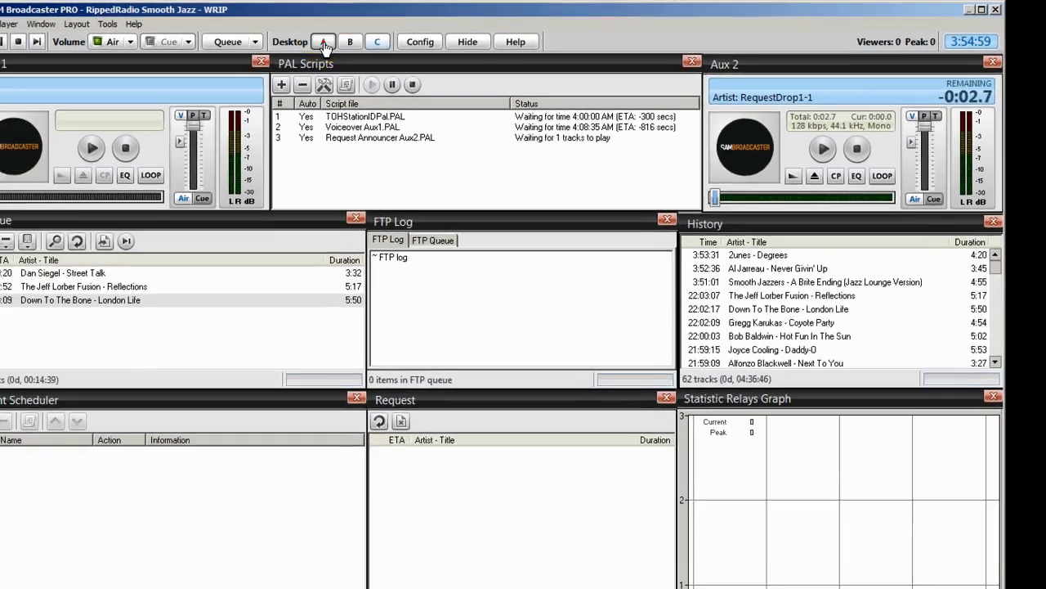
{"action": "left_click", "coordinate": [262, 47]}
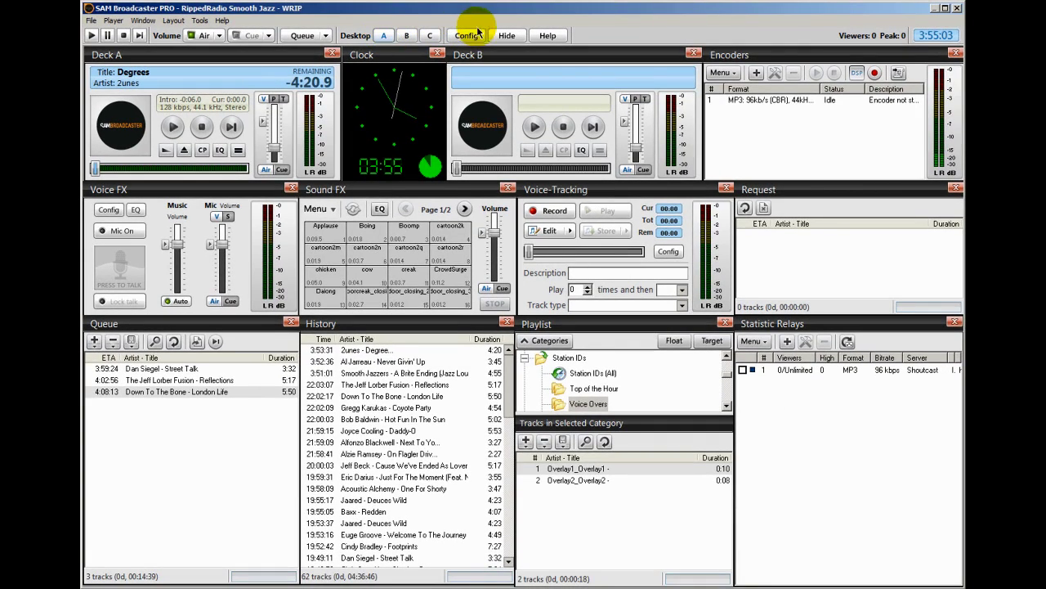
{"action": "left_click", "coordinate": [429, 36]}
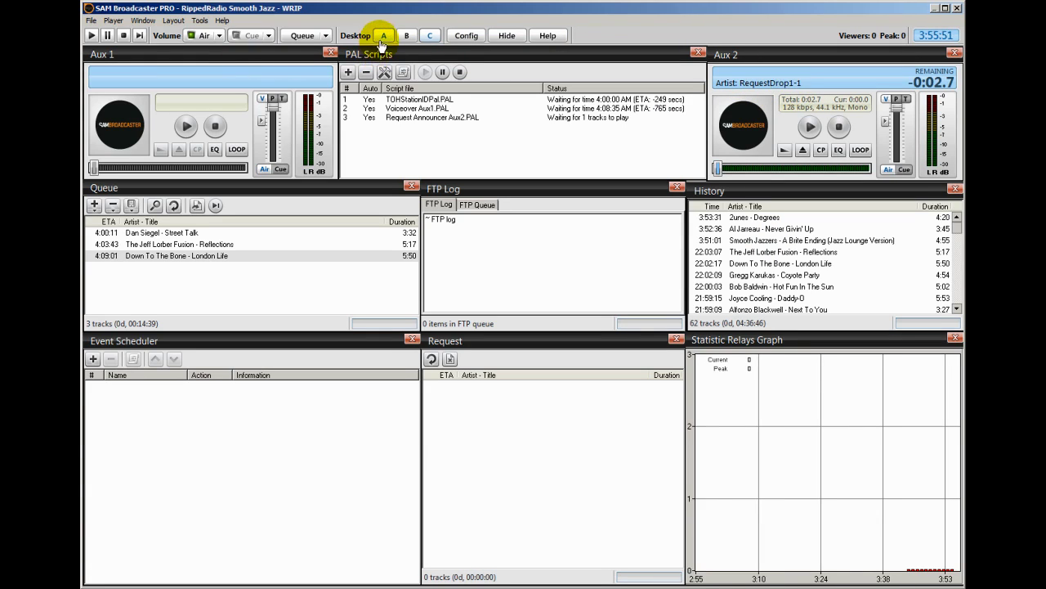
{"action": "left_click", "coordinate": [384, 36]}
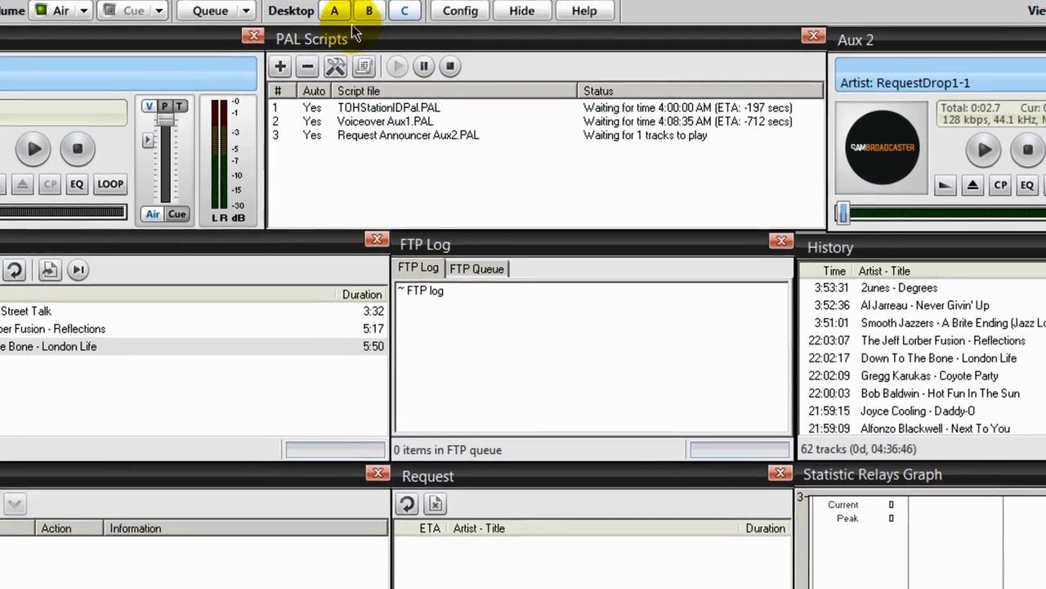
{"action": "left_click", "coordinate": [345, 54]}
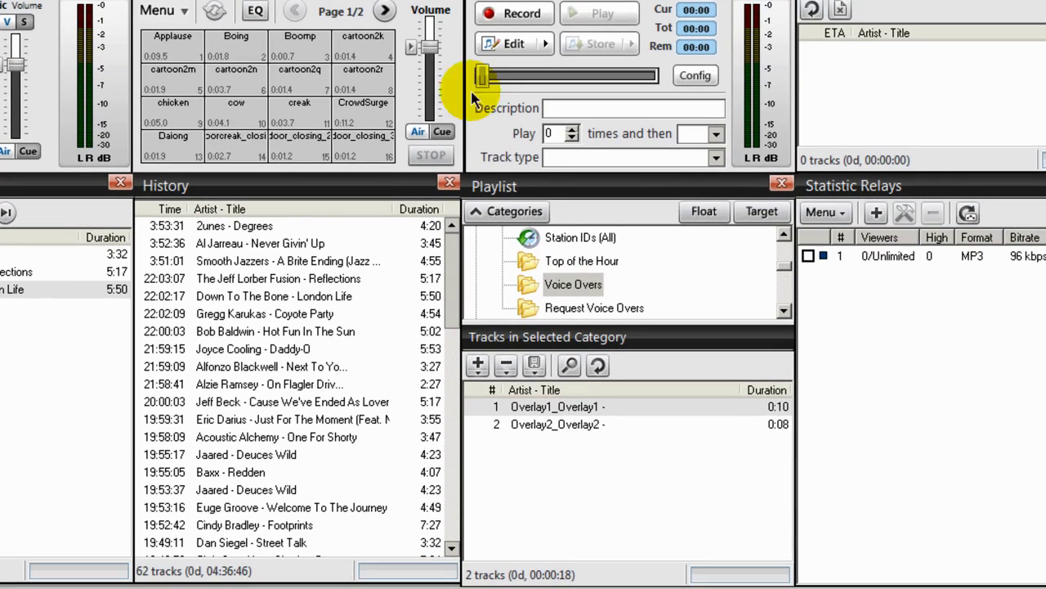